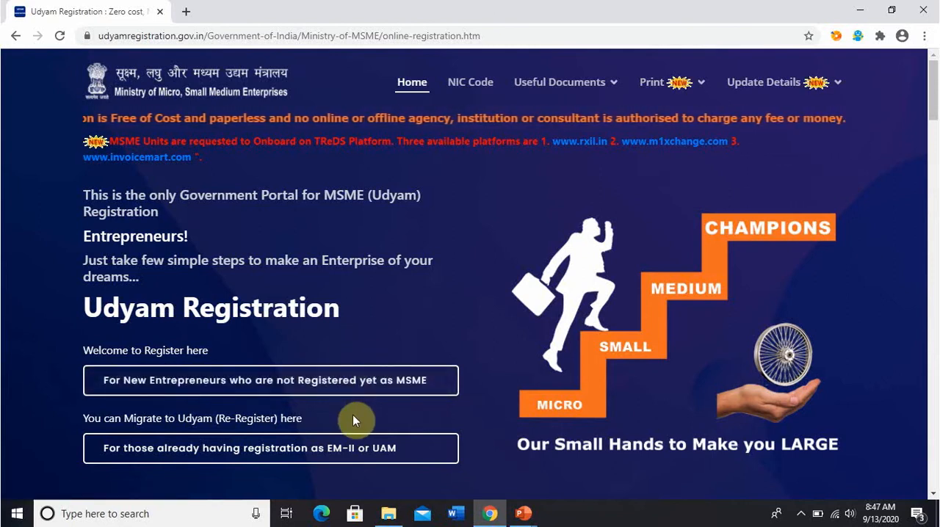
Open the Udyam registration form for those already having registration as EM-II or UAM
{"action": "scroll", "coordinate": [305, 408], "scroll_direction": "down", "scroll_amount": 2}
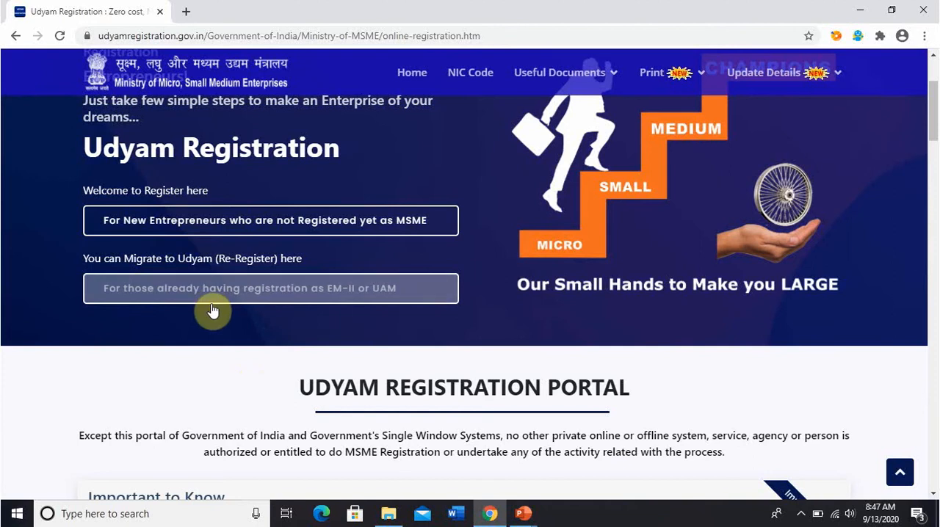
{"action": "left_click", "coordinate": [256, 294]}
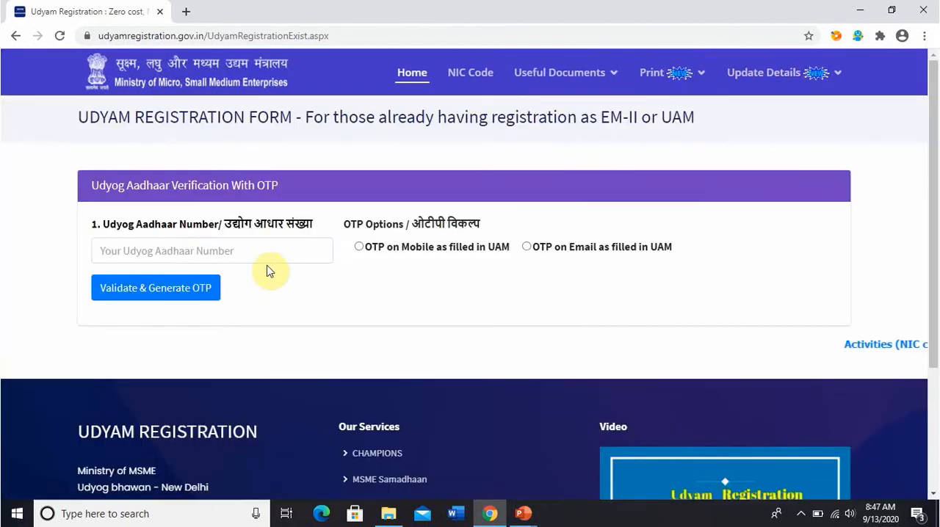
Enter the Udyog Aadhaar number, choose OTP on Mobile as filled in UAM, and generate the OTP
{"action": "left_click", "coordinate": [268, 240]}
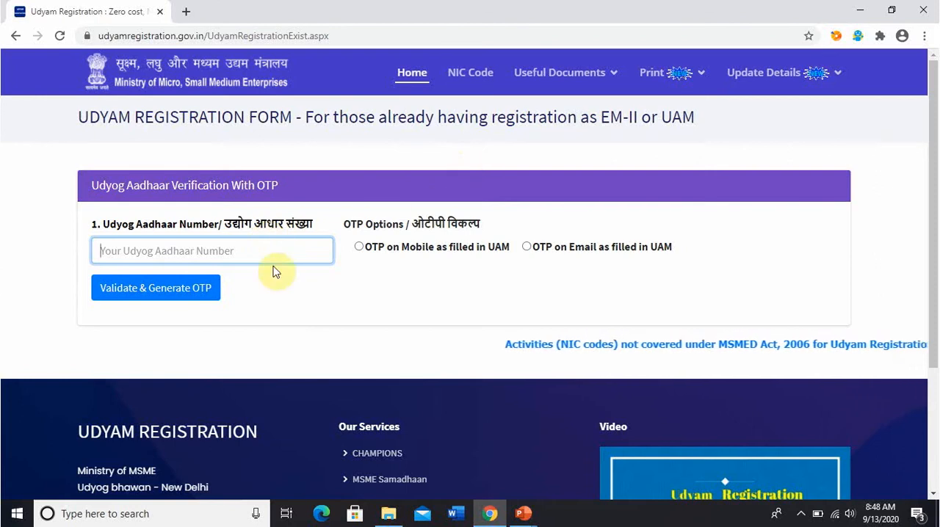
{"action": "left_click", "coordinate": [703, 73]}
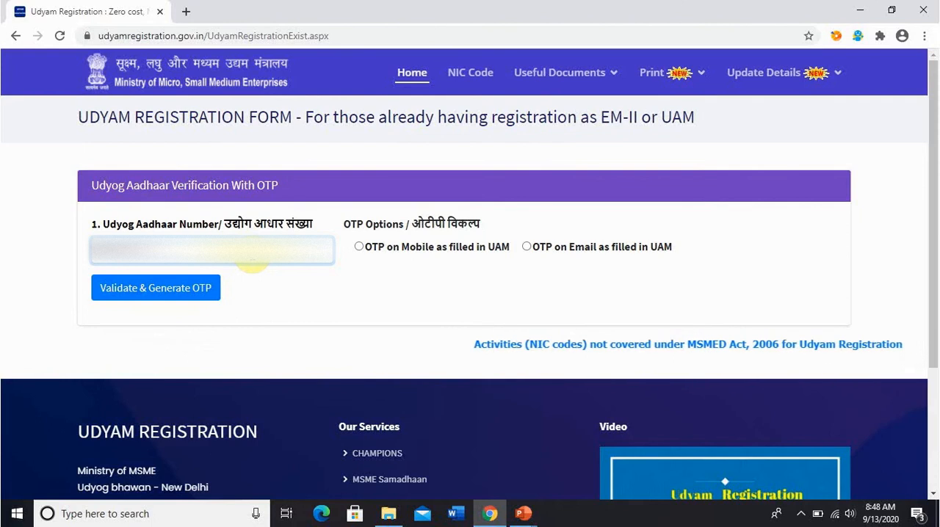
{"action": "left_click", "coordinate": [284, 316]}
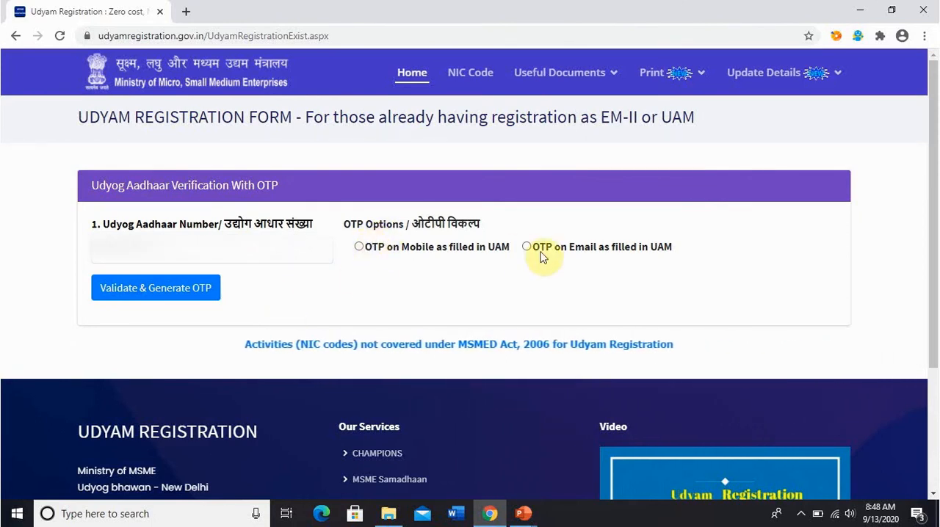
{"action": "left_click", "coordinate": [359, 246]}
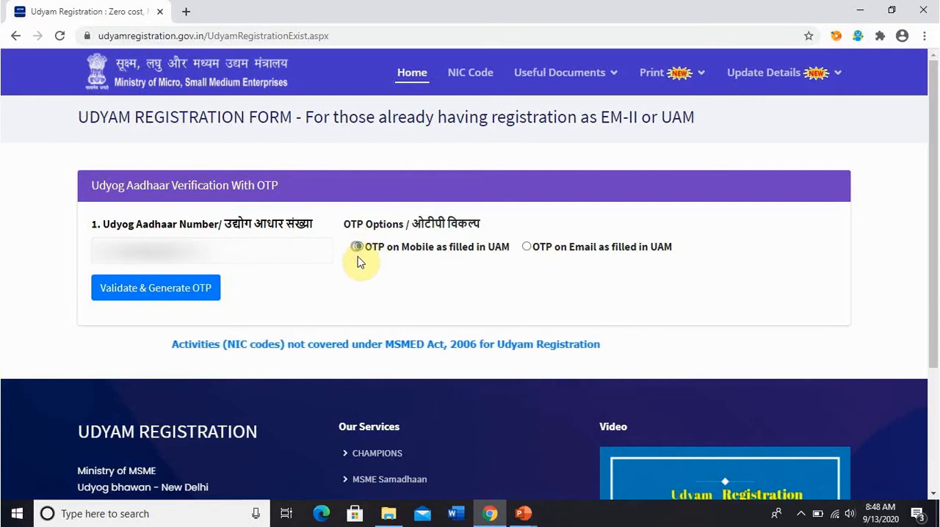
{"action": "left_click", "coordinate": [172, 298]}
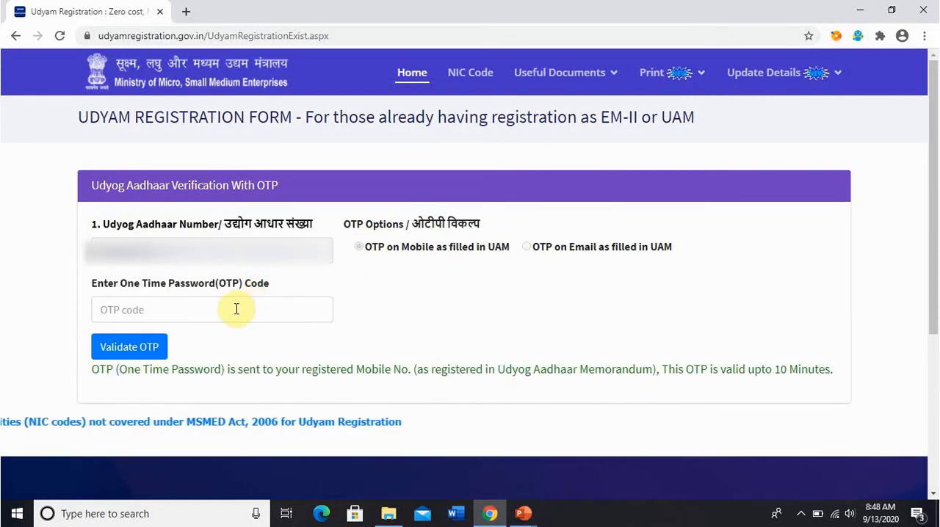
Enter the one-time password in the OTP code field and validate it
{"action": "left_click", "coordinate": [237, 309]}
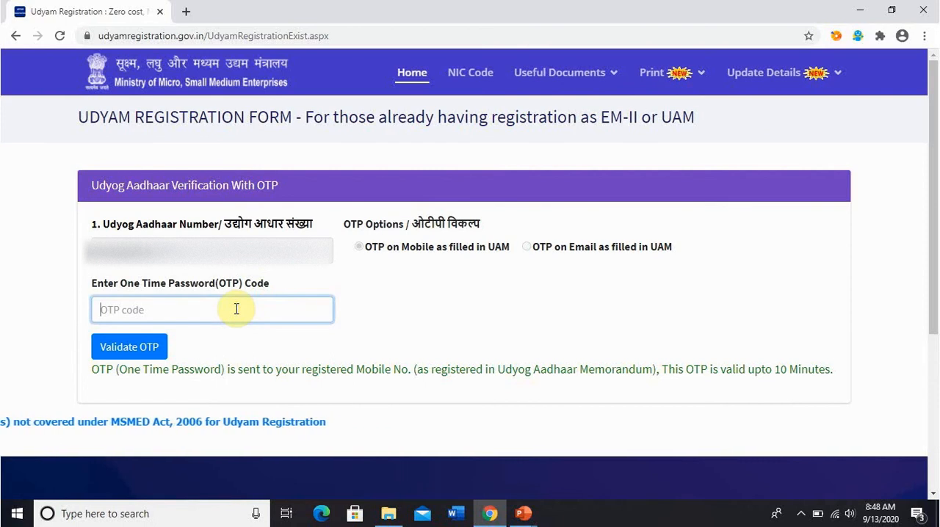
{"action": "left_click", "coordinate": [242, 342]}
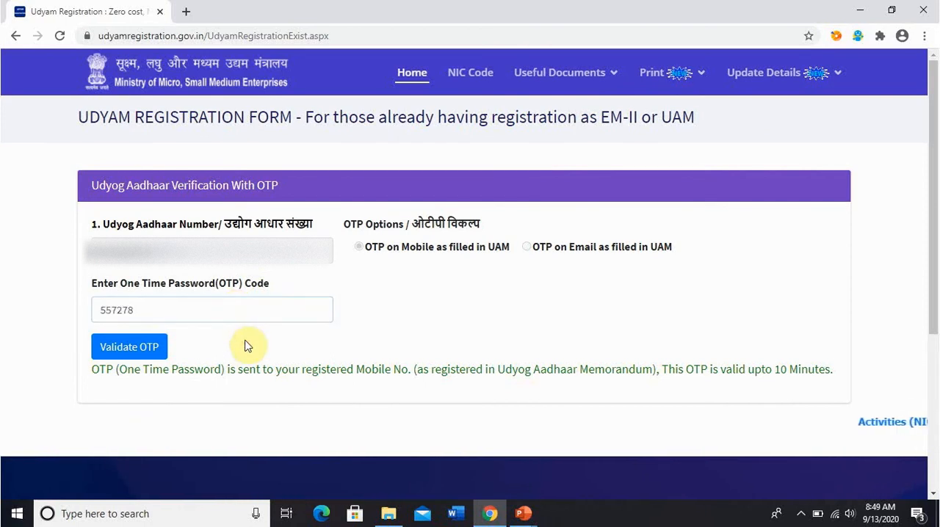
{"action": "left_click", "coordinate": [147, 348]}
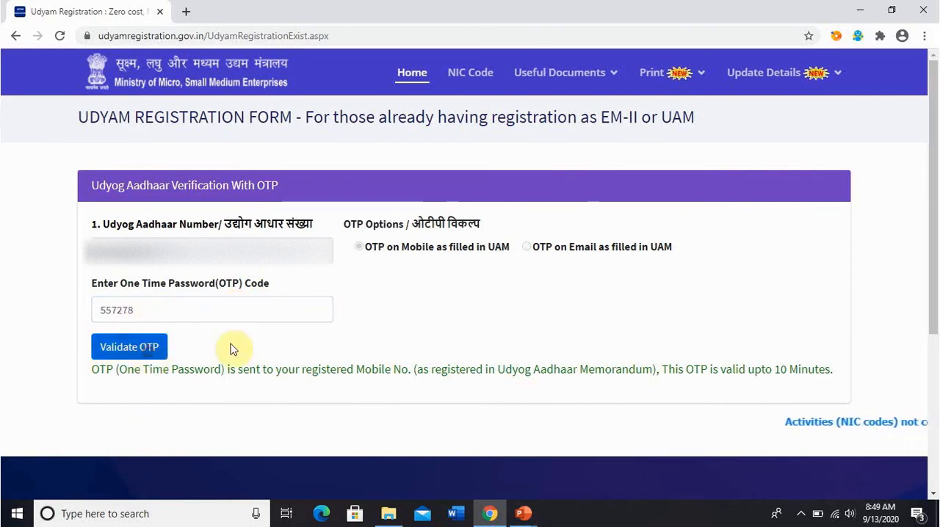
Answer Yes to migrating from Udyog Aadhaar Memorandum to Udyam Registration and start the migration
{"action": "scroll", "coordinate": [268, 327], "scroll_direction": "down", "scroll_amount": 5}
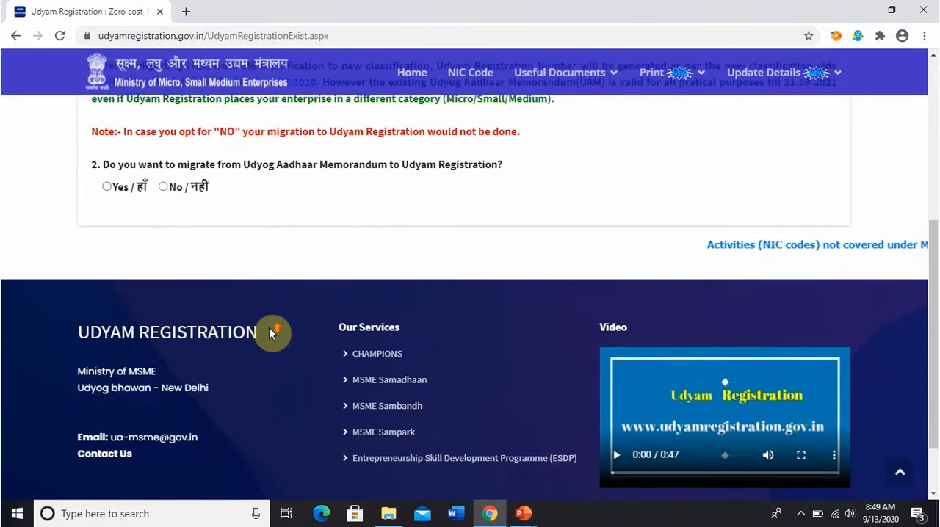
{"action": "scroll", "coordinate": [269, 328], "scroll_direction": "up", "scroll_amount": 2}
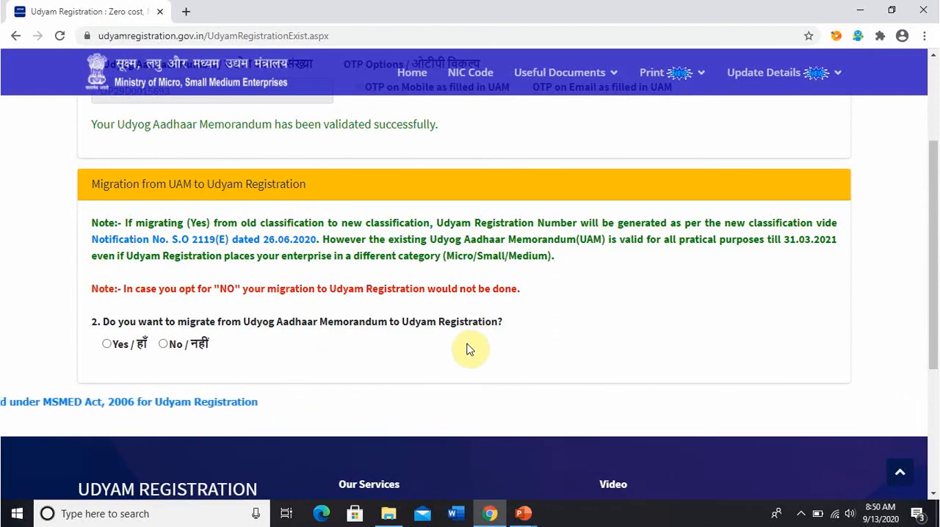
{"action": "left_click", "coordinate": [108, 344]}
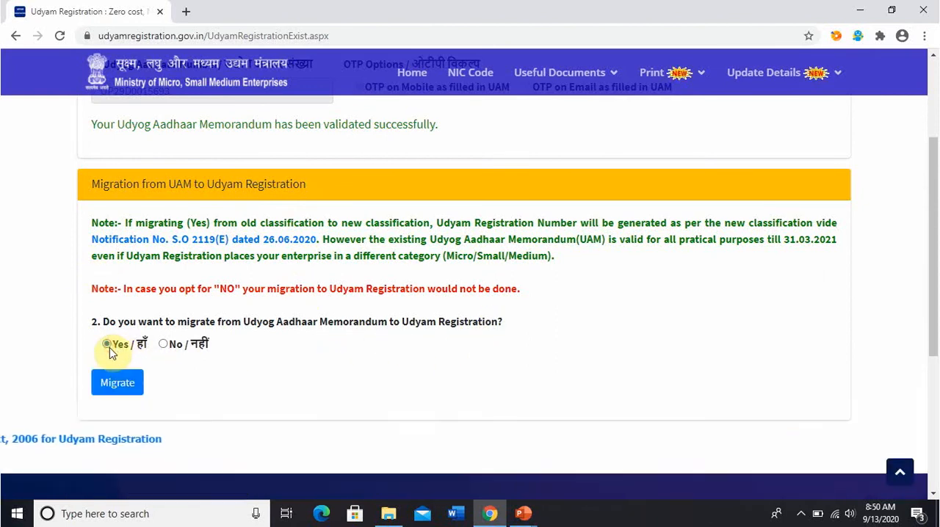
{"action": "left_click", "coordinate": [132, 383]}
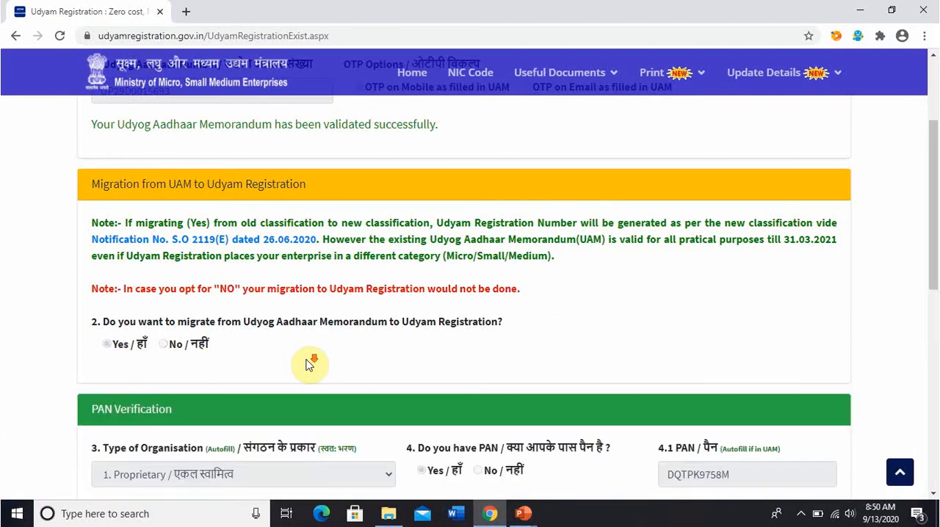
Validate the autofilled PAN in the PAN Verification section, keeping the consent declaration checked
{"action": "scroll", "coordinate": [306, 362], "scroll_direction": "down", "scroll_amount": 3}
{"action": "scroll", "coordinate": [307, 359], "scroll_direction": "up", "scroll_amount": 1}
{"action": "scroll", "coordinate": [308, 360], "scroll_direction": "up", "scroll_amount": 1}
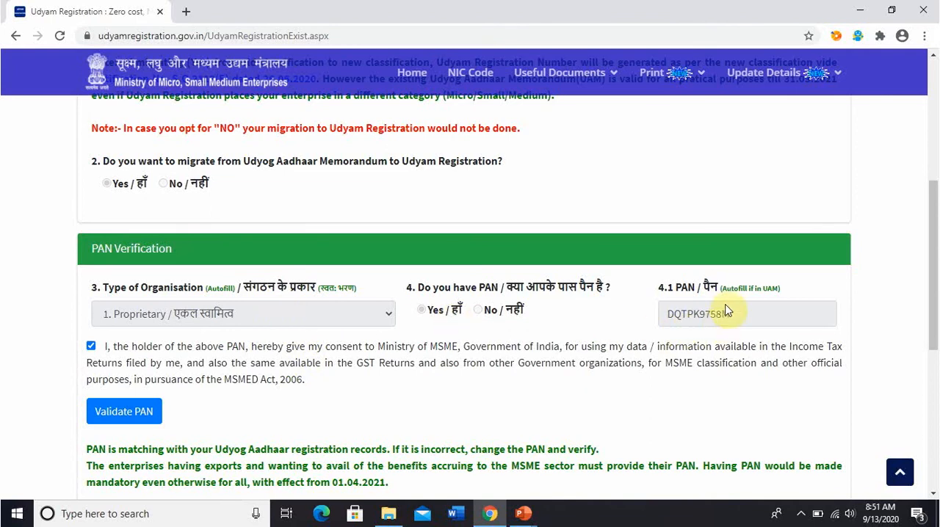
{"action": "left_click", "coordinate": [119, 413]}
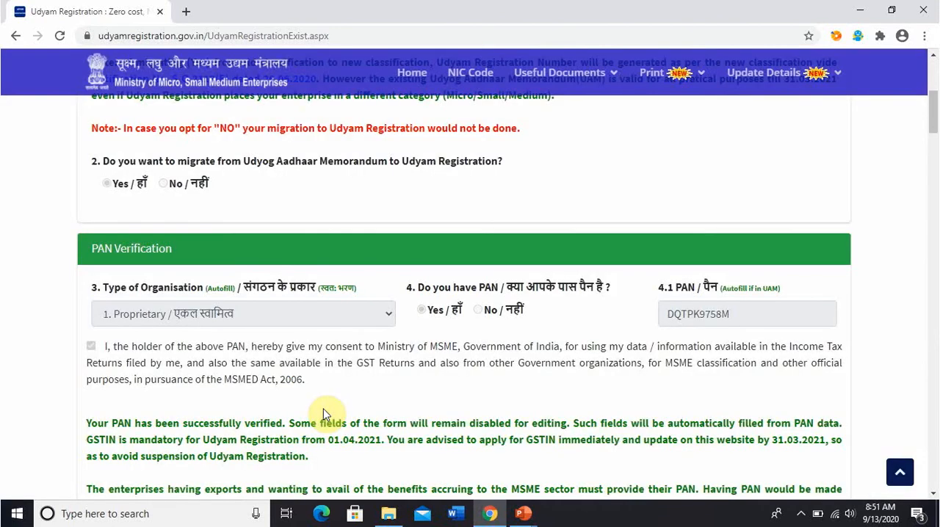
Answer Yes to question 4.3 on having a GSTIN
{"action": "scroll", "coordinate": [323, 415], "scroll_direction": "down", "scroll_amount": 4}
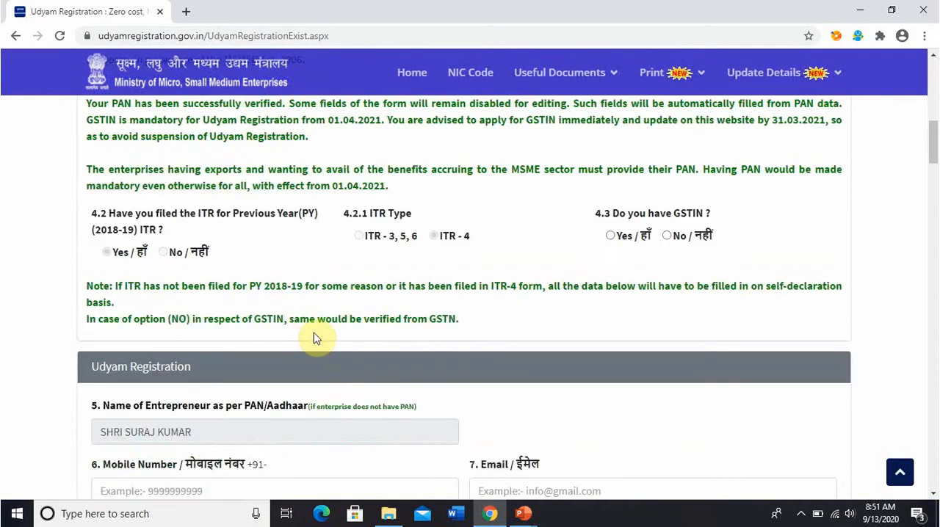
{"action": "scroll", "coordinate": [314, 337], "scroll_direction": "up", "scroll_amount": 2}
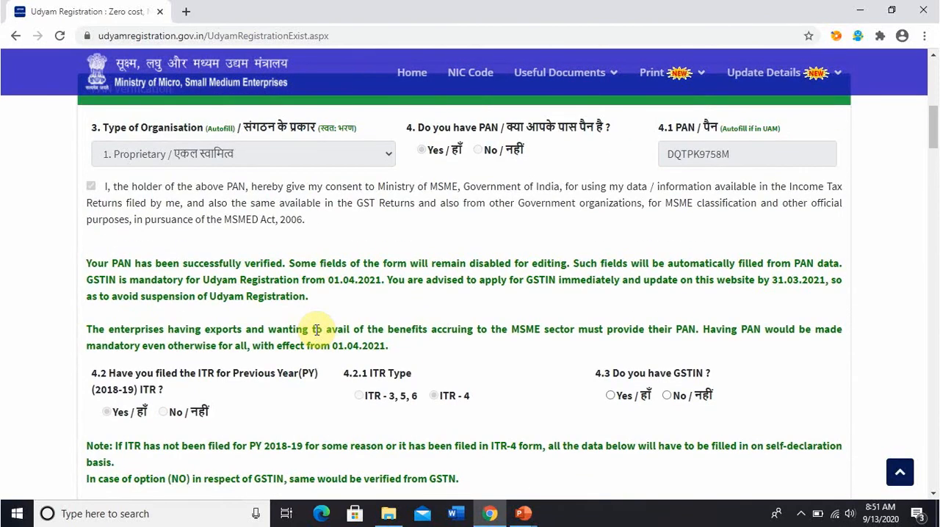
{"action": "scroll", "coordinate": [334, 312], "scroll_direction": "down", "scroll_amount": 2}
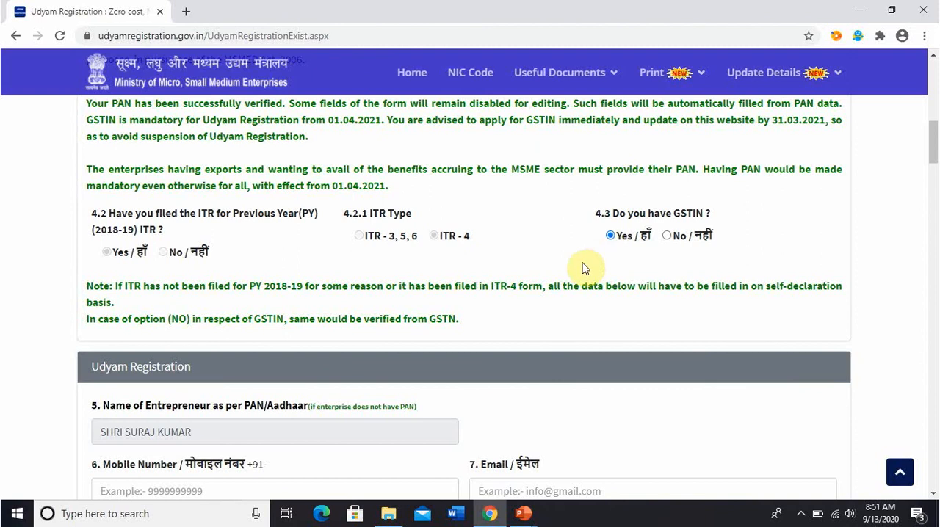
Fill in the entrepreneur's mobile number and e-mail address in the Udyam Registration section
{"action": "scroll", "coordinate": [583, 269], "scroll_direction": "down", "scroll_amount": 5}
{"action": "scroll", "coordinate": [514, 270], "scroll_direction": "up", "scroll_amount": 3}
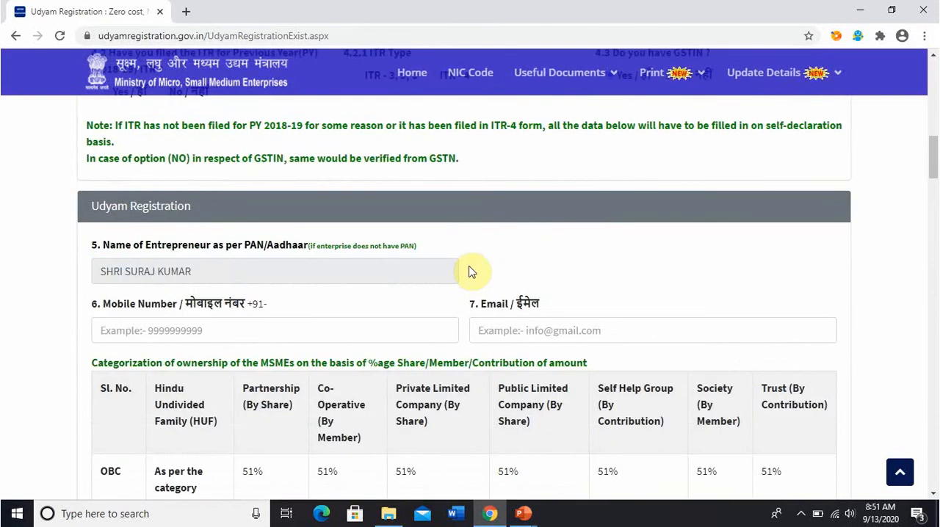
{"action": "left_click", "coordinate": [330, 321]}
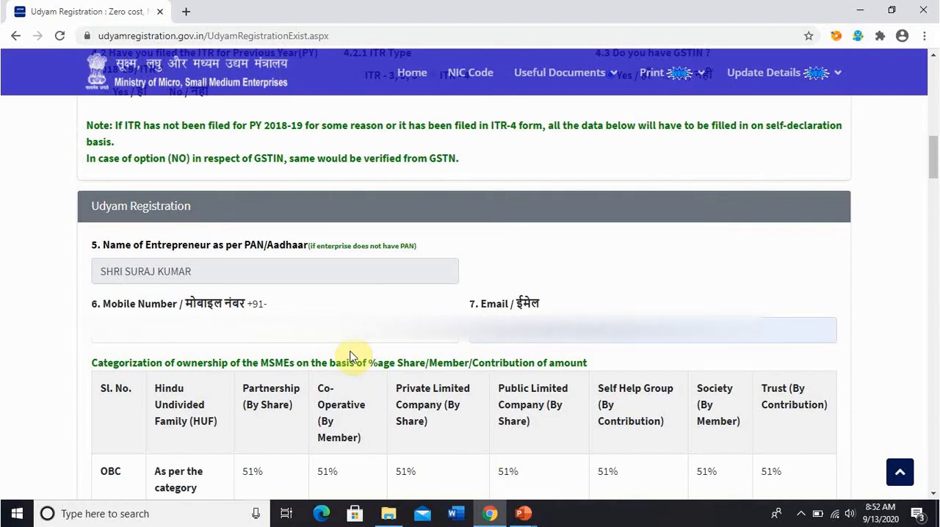
Examine the ownership categorization table of percentage shares for OBC, SC, ST and Women across the organisation types
{"action": "scroll", "coordinate": [373, 357], "scroll_direction": "down", "scroll_amount": 1}
{"action": "scroll", "coordinate": [445, 338], "scroll_direction": "down", "scroll_amount": 4}
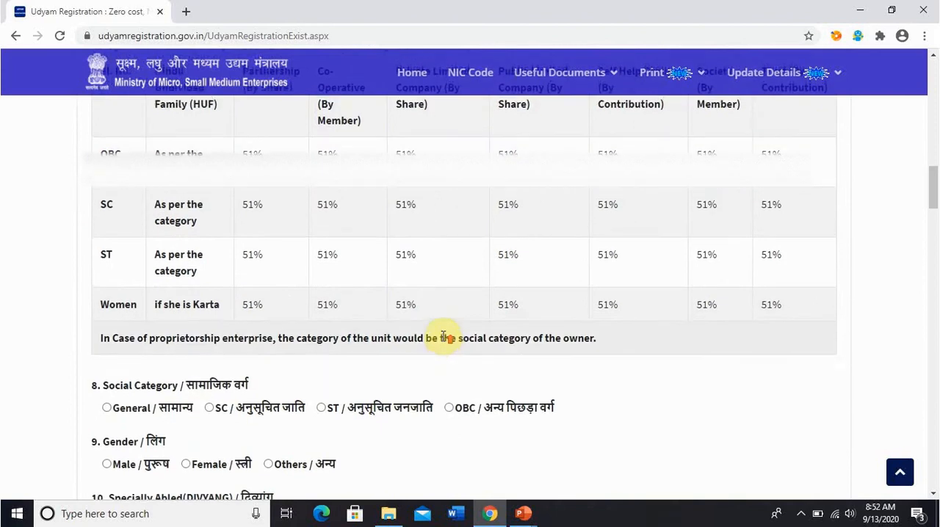
{"action": "scroll", "coordinate": [397, 333], "scroll_direction": "up", "scroll_amount": 2}
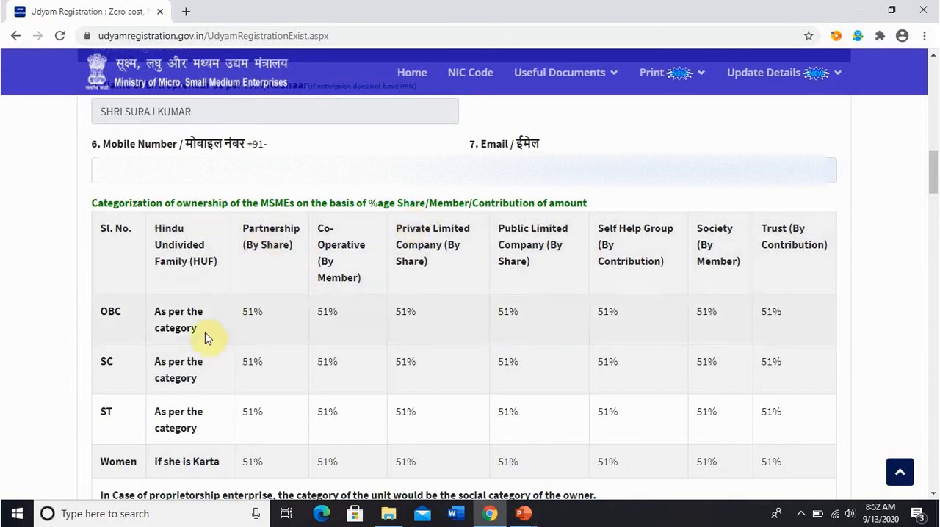
{"action": "scroll", "coordinate": [206, 332], "scroll_direction": "down", "scroll_amount": 2}
{"action": "scroll", "coordinate": [220, 250], "scroll_direction": "up", "scroll_amount": 2}
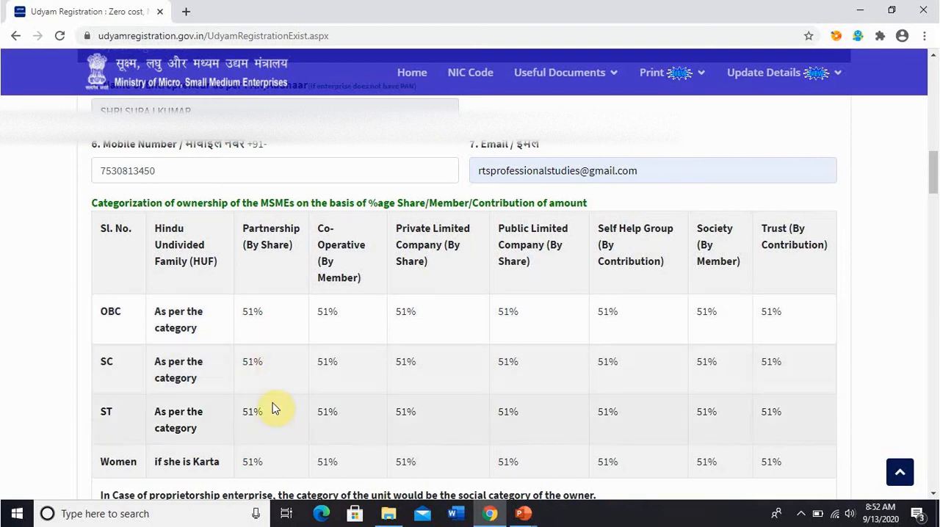
{"action": "scroll", "coordinate": [278, 308], "scroll_direction": "down", "scroll_amount": 2}
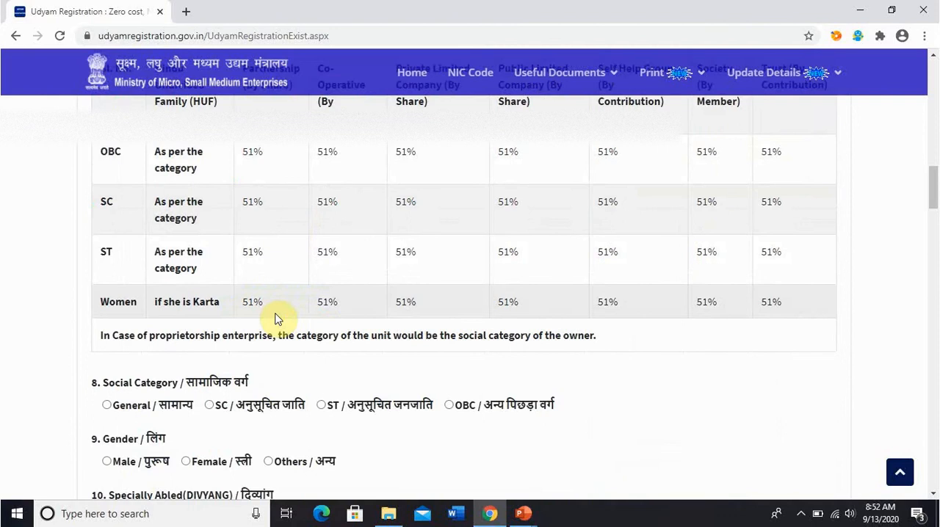
{"action": "scroll", "coordinate": [309, 307], "scroll_direction": "up", "scroll_amount": 2}
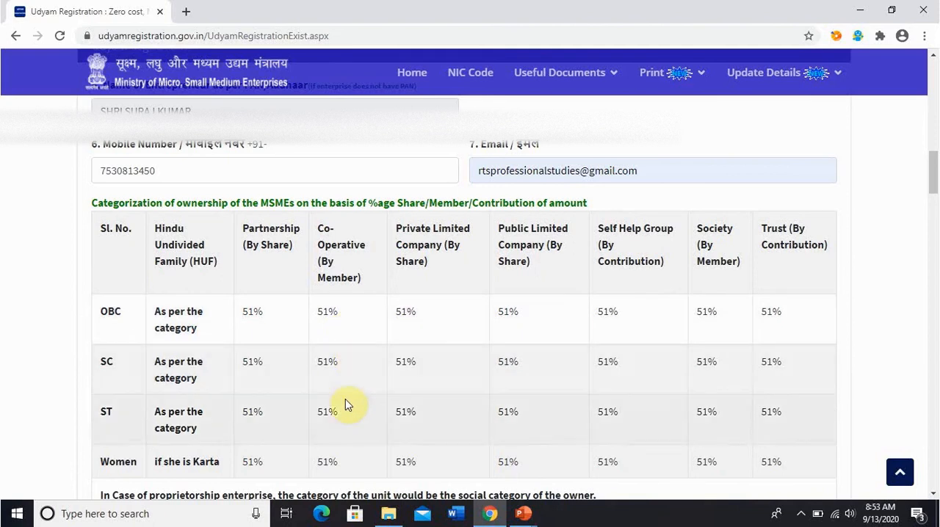
{"action": "scroll", "coordinate": [349, 406], "scroll_direction": "down", "scroll_amount": 2}
{"action": "scroll", "coordinate": [350, 399], "scroll_direction": "up", "scroll_amount": 2}
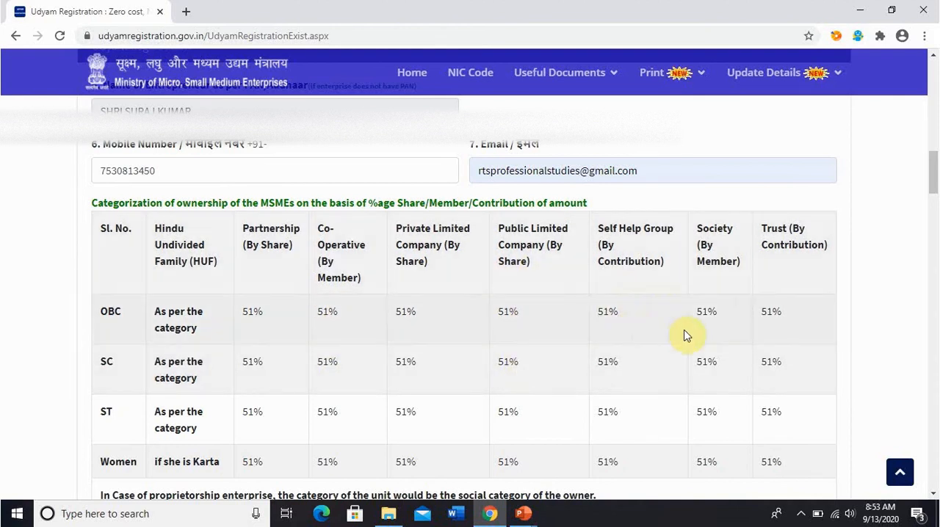
Set the social category to General, the gender to Male and Specially Abled to No
{"action": "scroll", "coordinate": [528, 319], "scroll_direction": "down", "scroll_amount": 4}
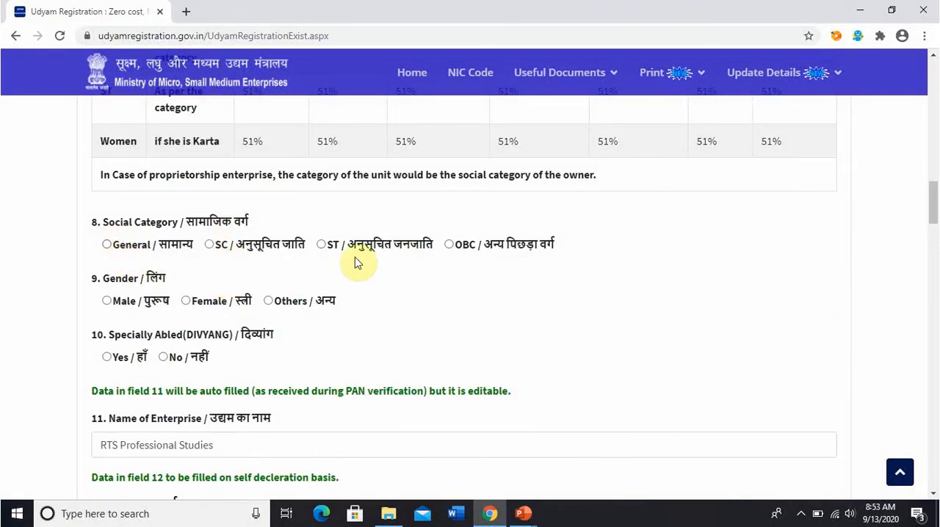
{"action": "left_click", "coordinate": [107, 244]}
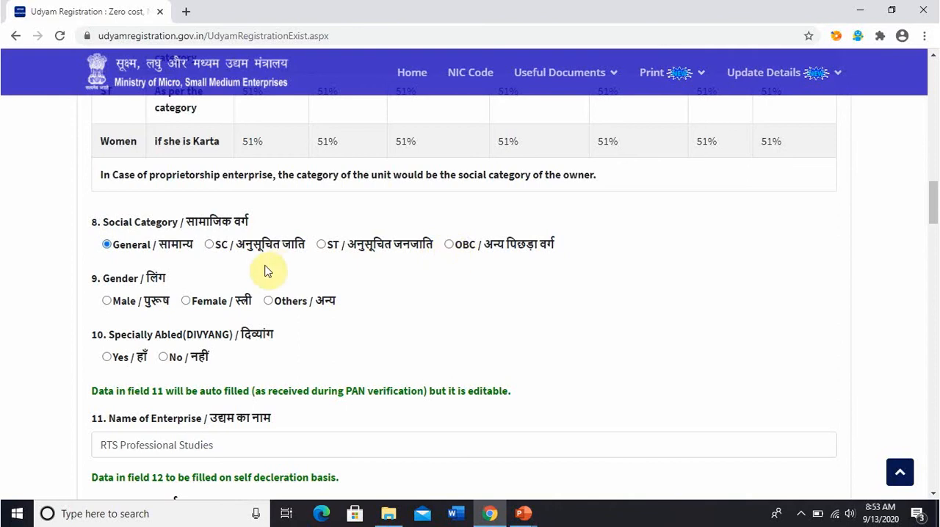
{"action": "left_click", "coordinate": [108, 301]}
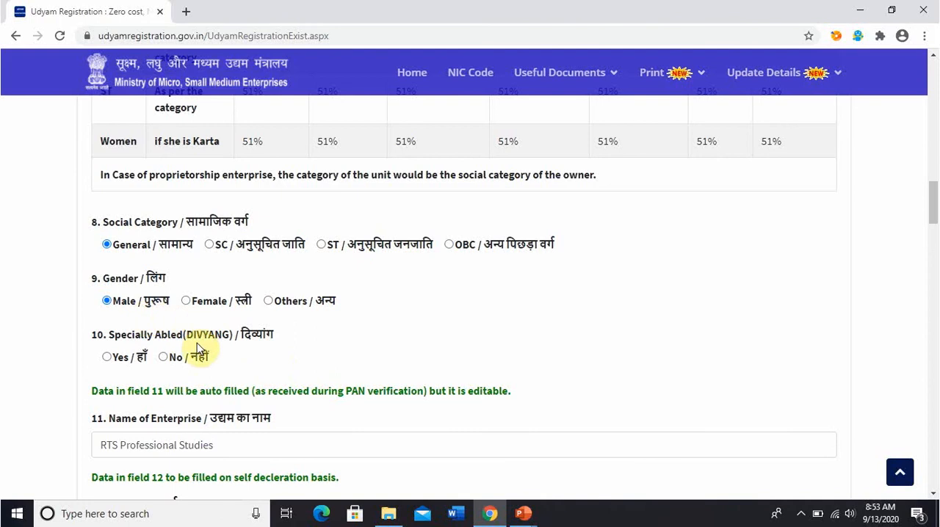
{"action": "left_click", "coordinate": [163, 358]}
Delete the Tax Sarathi unit from the enterprise's unit list
{"action": "scroll", "coordinate": [311, 363], "scroll_direction": "down", "scroll_amount": 2}
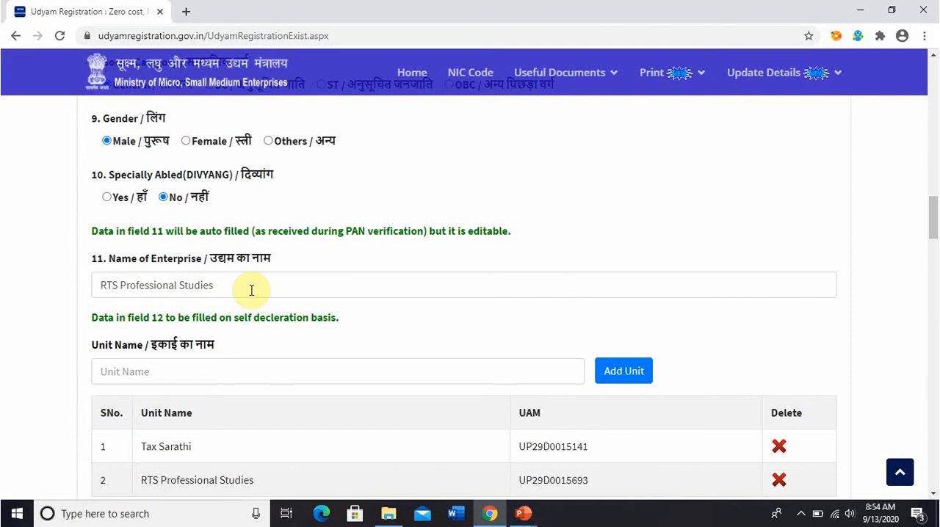
{"action": "scroll", "coordinate": [252, 290], "scroll_direction": "down", "scroll_amount": 2}
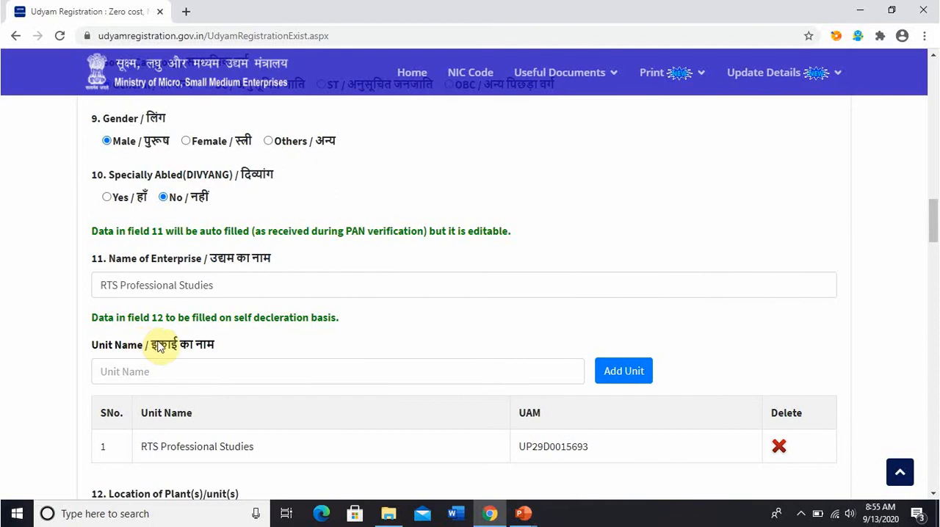
{"action": "left_click", "coordinate": [434, 383]}
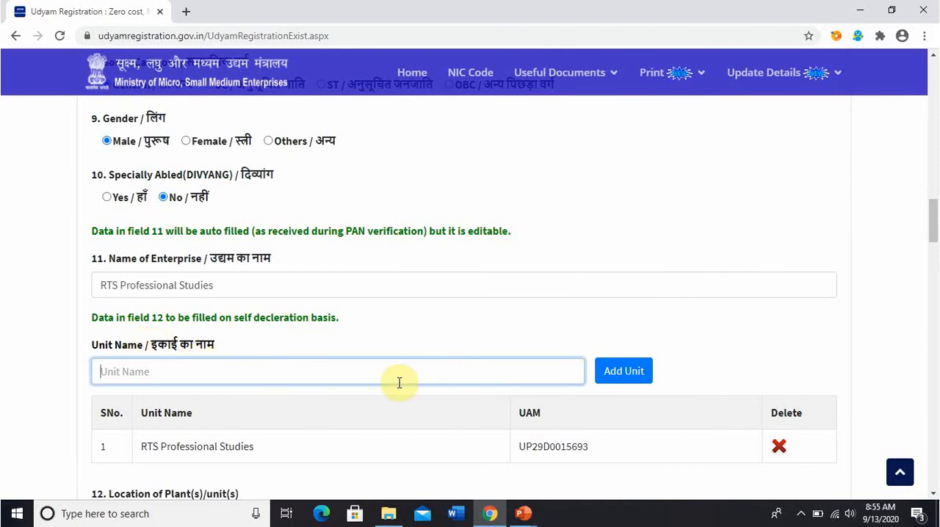
{"action": "type", "text": "sdgsd"}
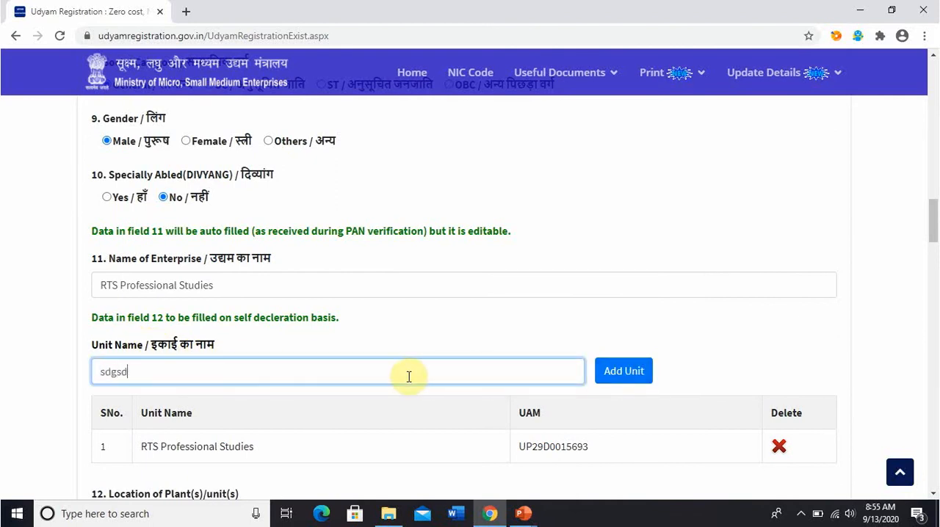
{"action": "type", "text": "fg"}
{"action": "key", "text": "BackSpace"}
{"action": "key", "text": "BackSpace"}
{"action": "key", "text": "BackSpace"}
{"action": "key", "text": "BackSpace"}
{"action": "key", "text": "BackSpace"}
{"action": "key", "text": "BackSpace"}
{"action": "key", "text": "BackSpace"}
{"action": "scroll", "coordinate": [337, 360], "scroll_direction": "down", "scroll_amount": 2}
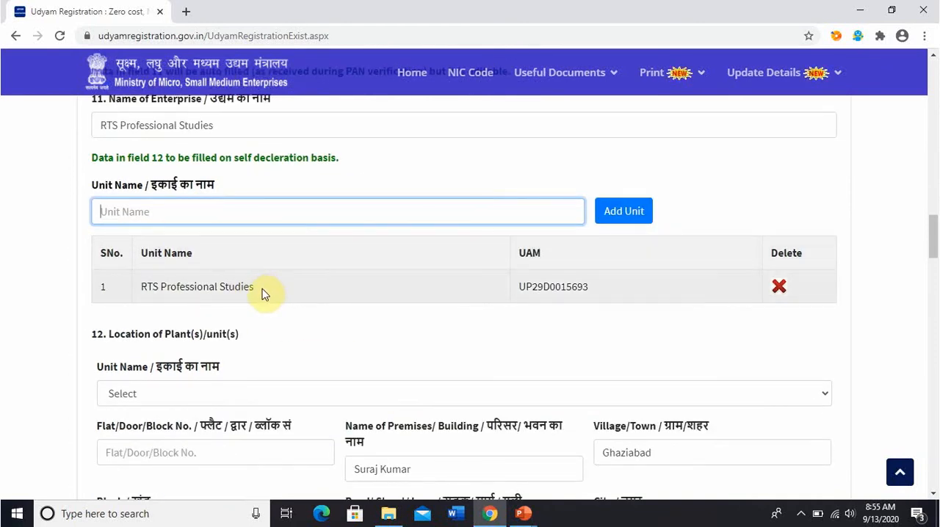
Choose RTS Professional Studies as the unit name under Location of Plant(s)/unit(s)
{"action": "scroll", "coordinate": [249, 272], "scroll_direction": "down", "scroll_amount": 2}
{"action": "left_click", "coordinate": [235, 232]}
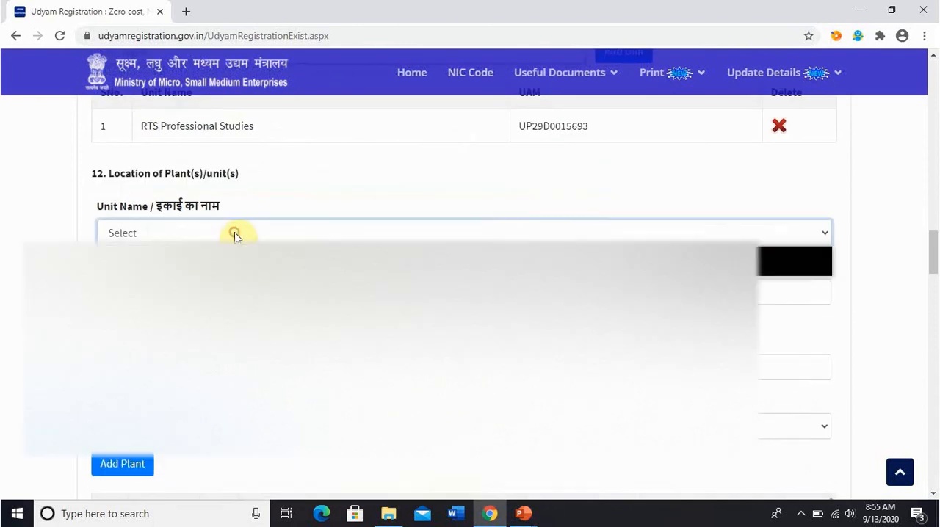
{"action": "left_click", "coordinate": [231, 246]}
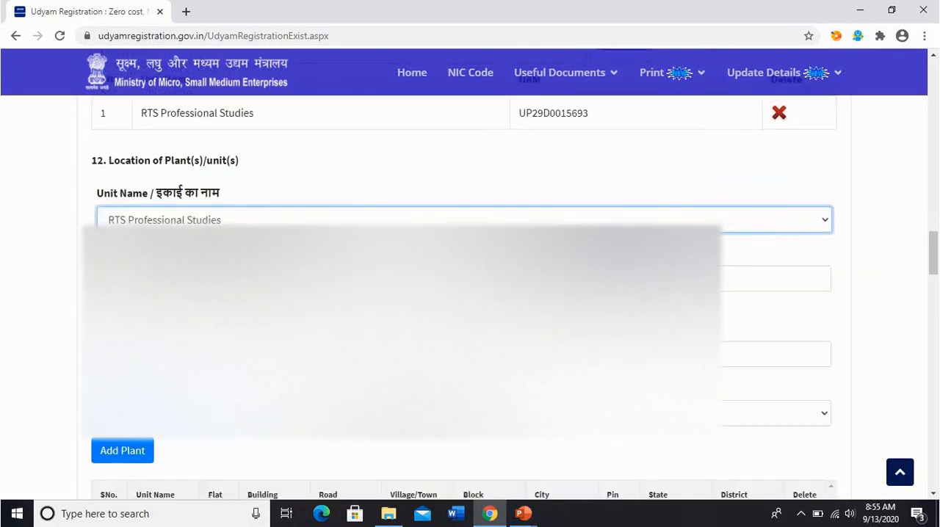
Examine the unit list, the plant location fields with the added plant entry, and the official address section of the enterprise
{"action": "scroll", "coordinate": [471, 294], "scroll_direction": "down", "scroll_amount": 4}
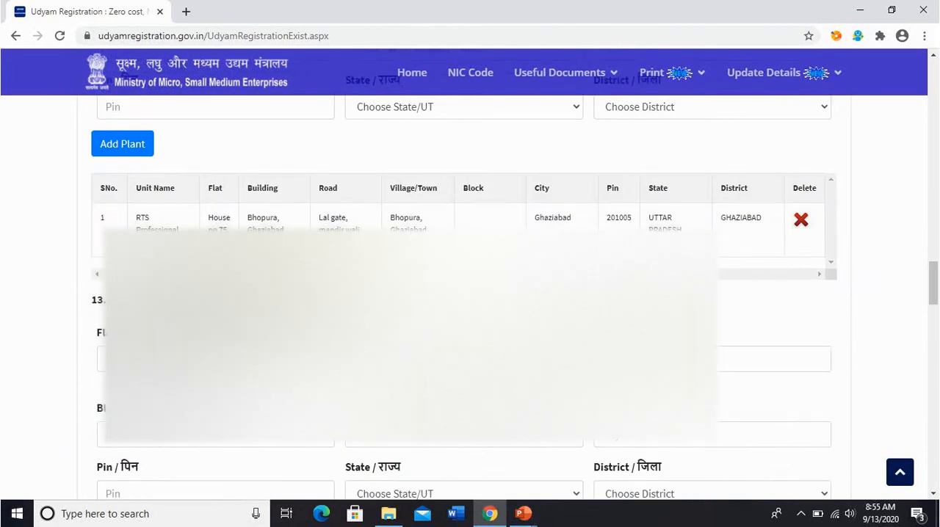
{"action": "scroll", "coordinate": [470, 294], "scroll_direction": "up", "scroll_amount": 2}
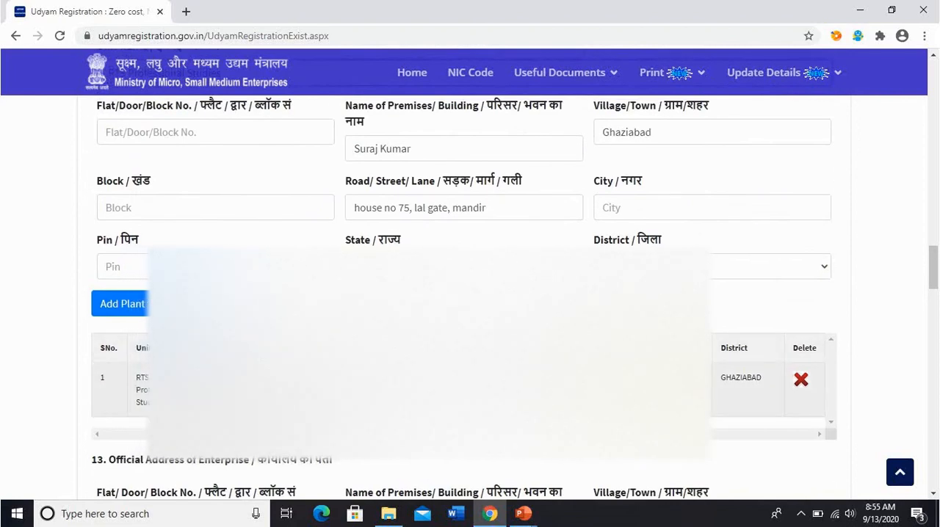
{"action": "scroll", "coordinate": [470, 293], "scroll_direction": "up", "scroll_amount": 4}
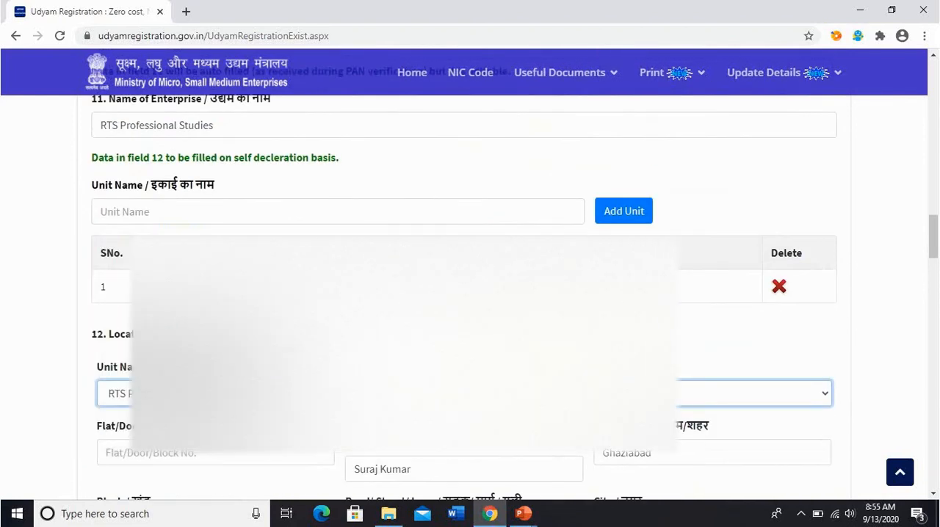
{"action": "scroll", "coordinate": [470, 294], "scroll_direction": "down", "scroll_amount": 2}
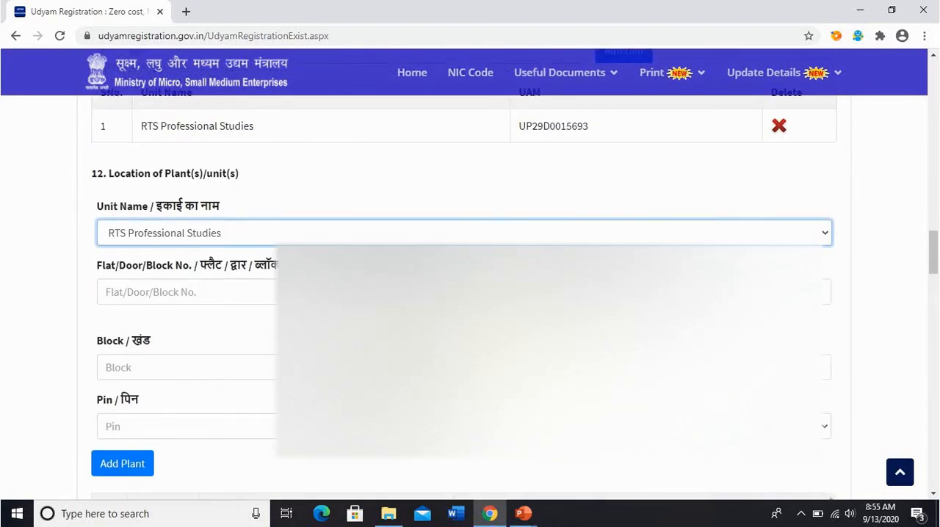
{"action": "left_click", "coordinate": [859, 269]}
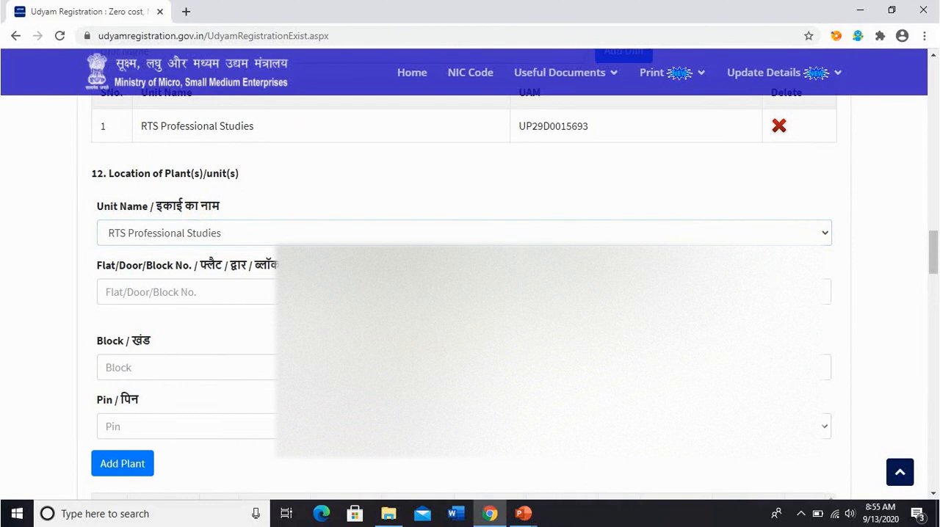
{"action": "scroll", "coordinate": [184, 314], "scroll_direction": "up", "scroll_amount": 2}
{"action": "scroll", "coordinate": [184, 314], "scroll_direction": "down", "scroll_amount": 4}
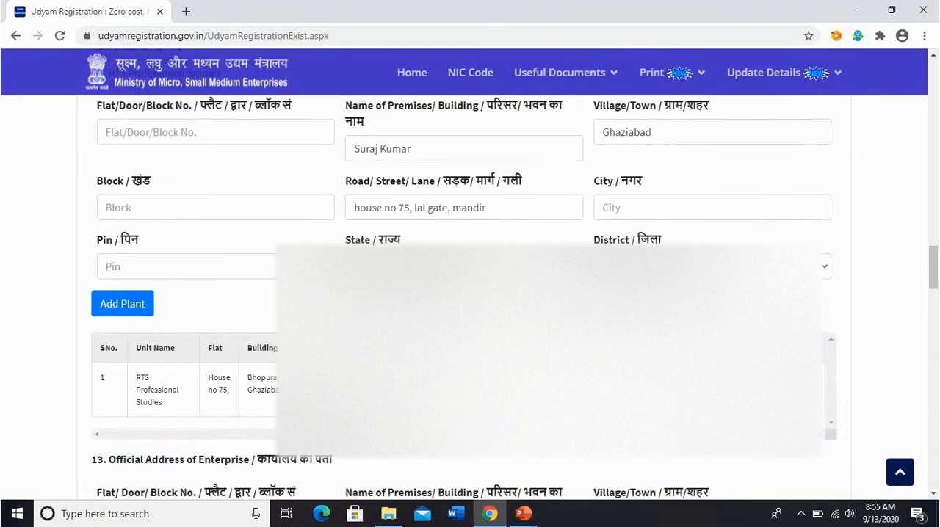
{"action": "scroll", "coordinate": [252, 340], "scroll_direction": "down", "scroll_amount": 2}
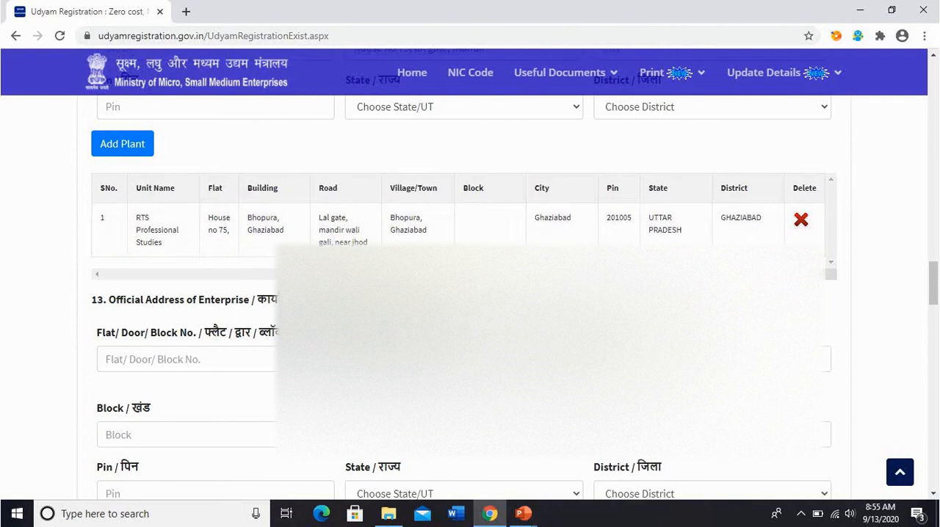
{"action": "scroll", "coordinate": [273, 277], "scroll_direction": "up", "scroll_amount": 6}
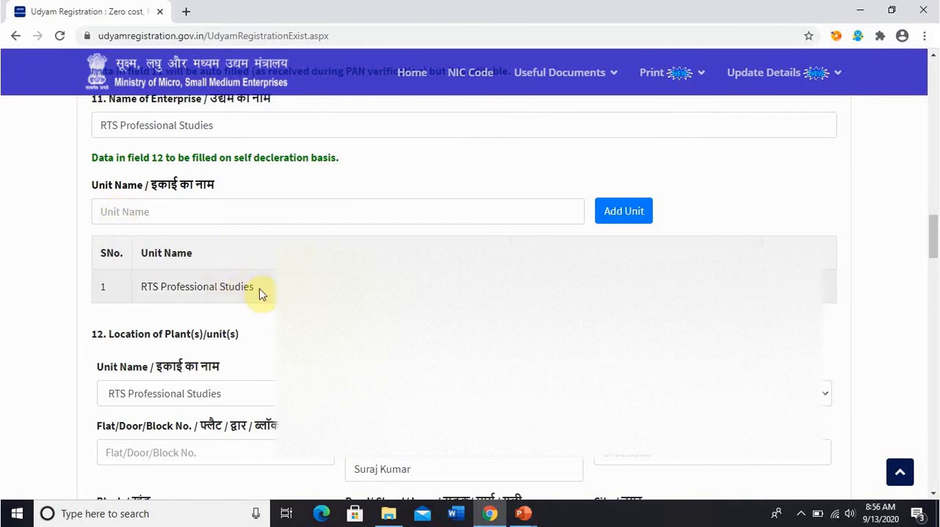
{"action": "scroll", "coordinate": [471, 294], "scroll_direction": "down", "scroll_amount": 2}
{"action": "scroll", "coordinate": [470, 294], "scroll_direction": "down", "scroll_amount": 2}
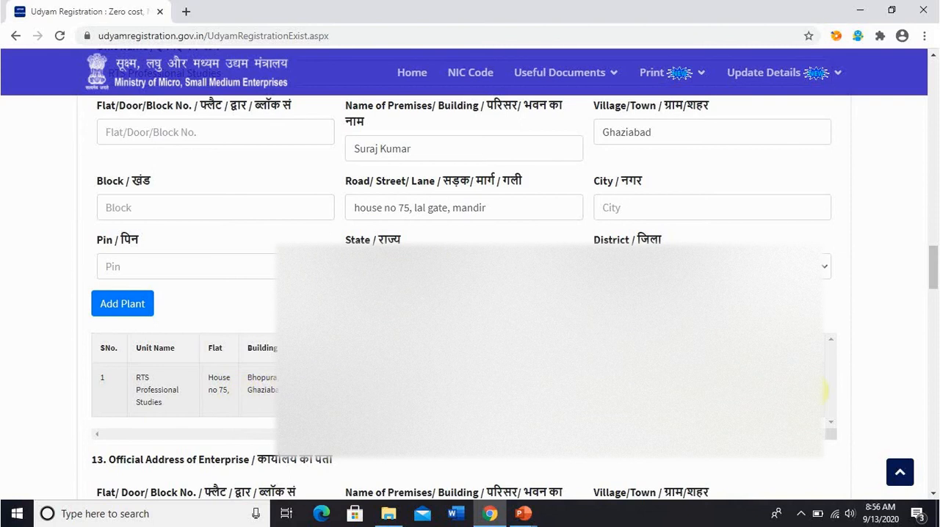
{"action": "scroll", "coordinate": [824, 392], "scroll_direction": "up", "scroll_amount": 4}
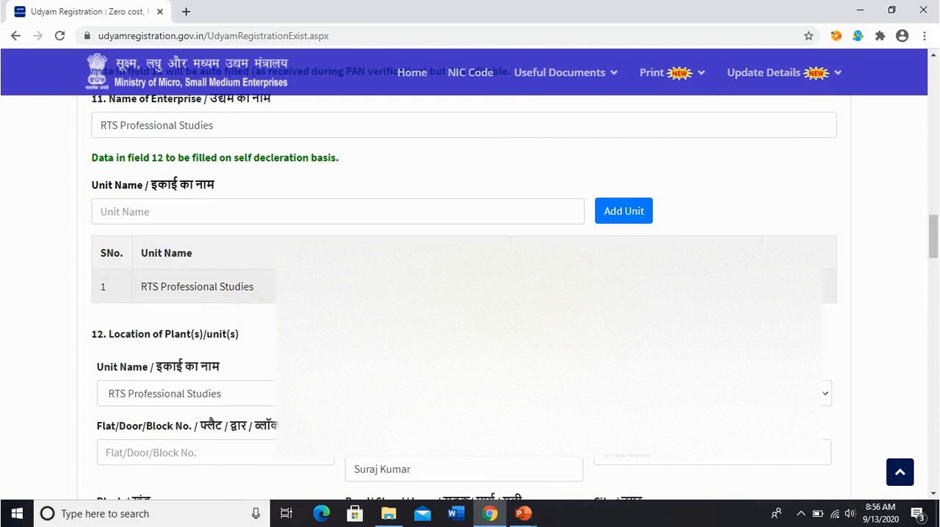
{"action": "scroll", "coordinate": [470, 294], "scroll_direction": "down", "scroll_amount": 2}
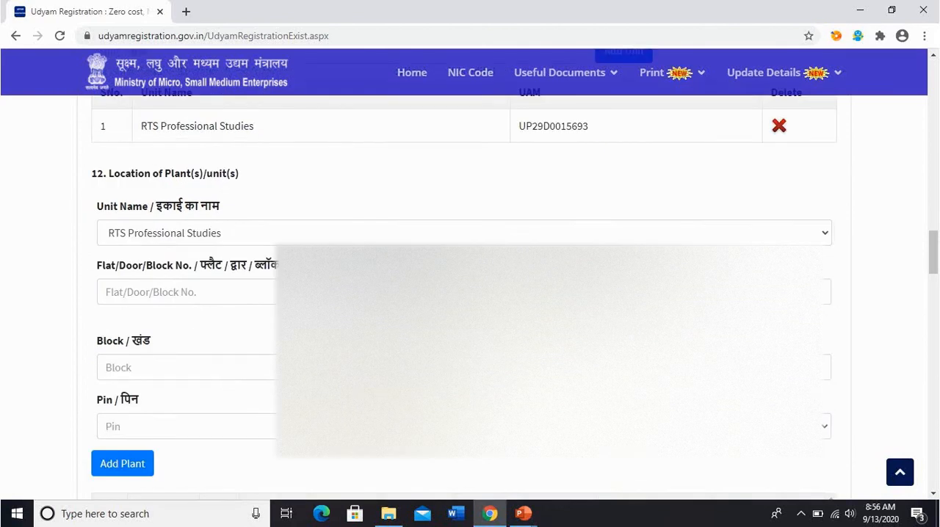
{"action": "scroll", "coordinate": [199, 304], "scroll_direction": "down", "scroll_amount": 4}
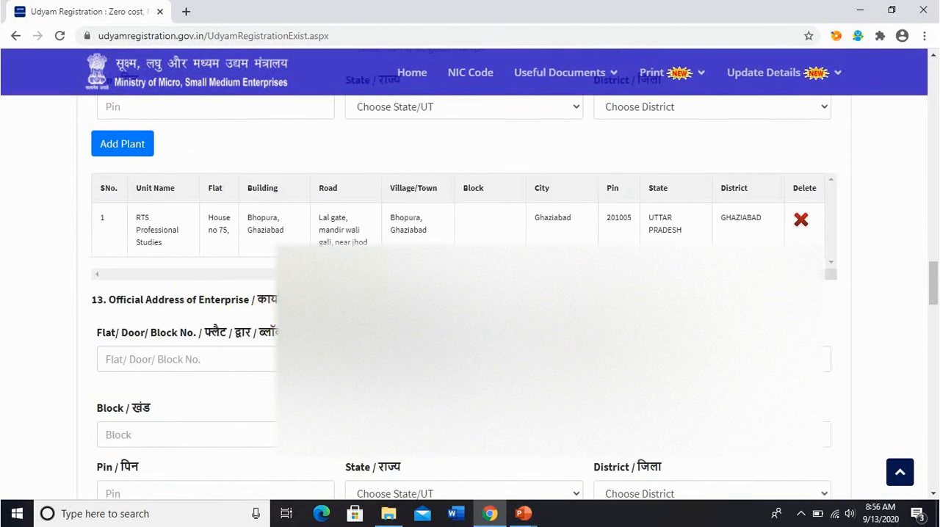
{"action": "scroll", "coordinate": [470, 294], "scroll_direction": "down", "scroll_amount": 4}
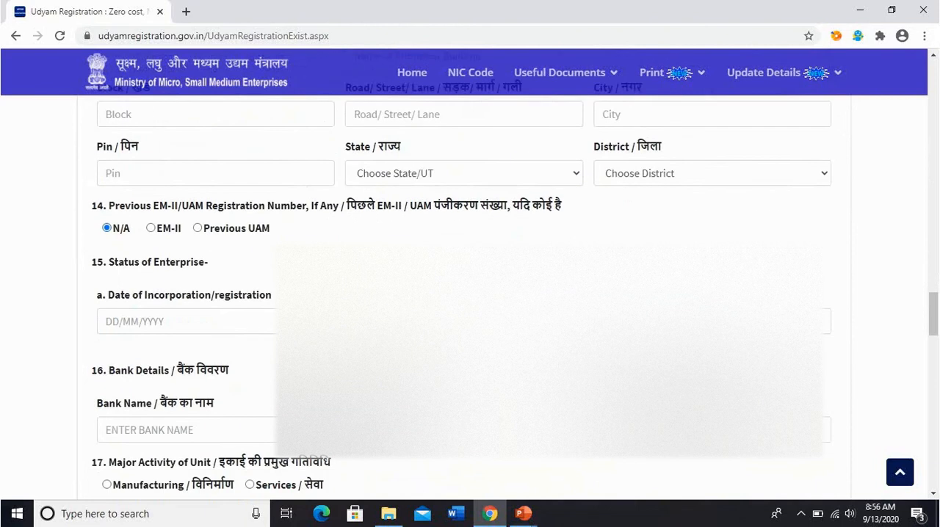
{"action": "scroll", "coordinate": [470, 294], "scroll_direction": "up", "scroll_amount": 2}
{"action": "scroll", "coordinate": [470, 294], "scroll_direction": "up", "scroll_amount": 2}
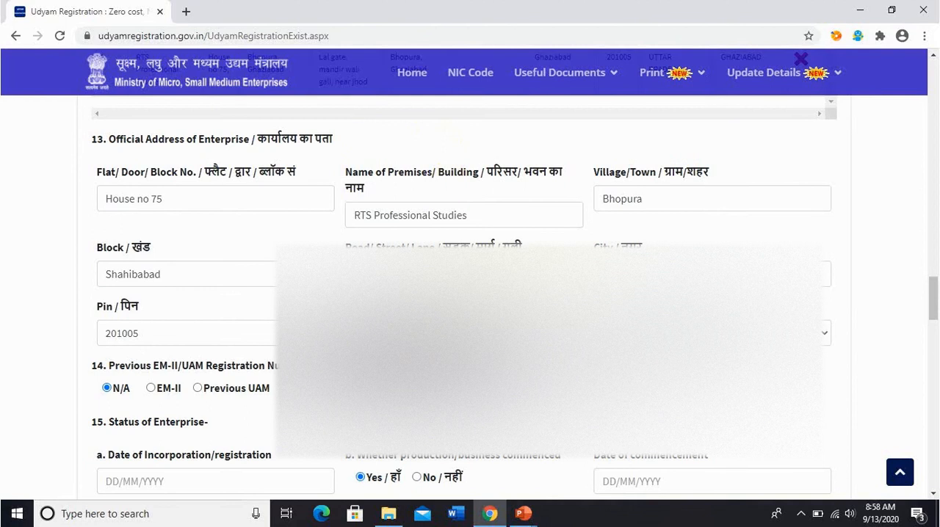
Mark the earlier registration type as Previous UAM and enter the previous UAM number
{"action": "scroll", "coordinate": [470, 294], "scroll_direction": "down", "scroll_amount": 3}
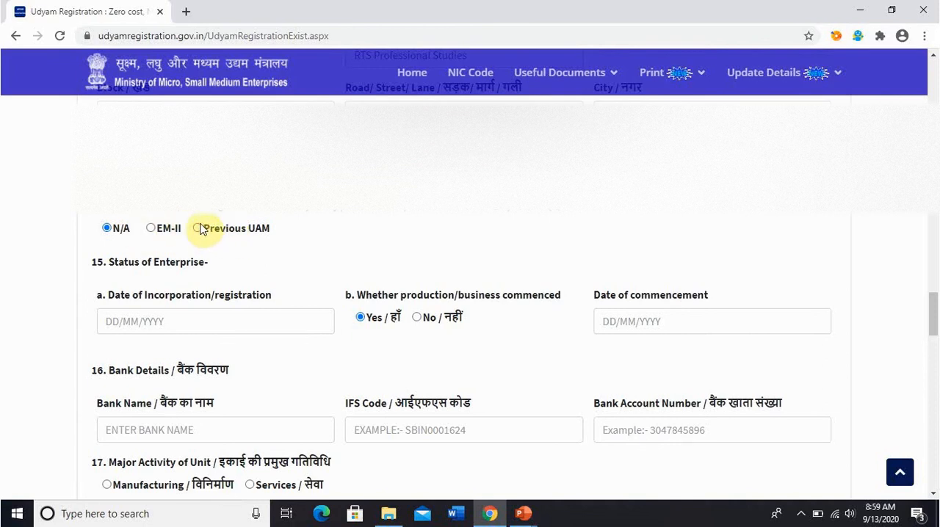
{"action": "left_click", "coordinate": [199, 229]}
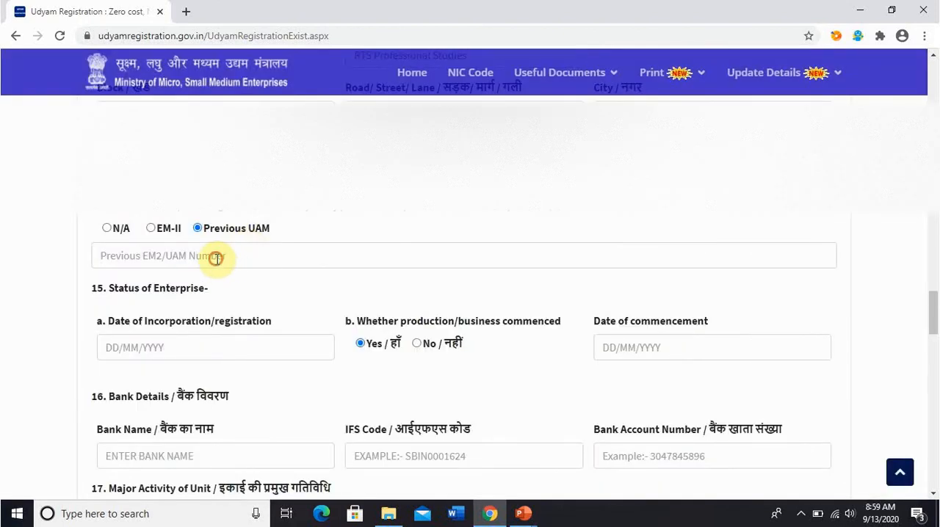
{"action": "left_click", "coordinate": [216, 257]}
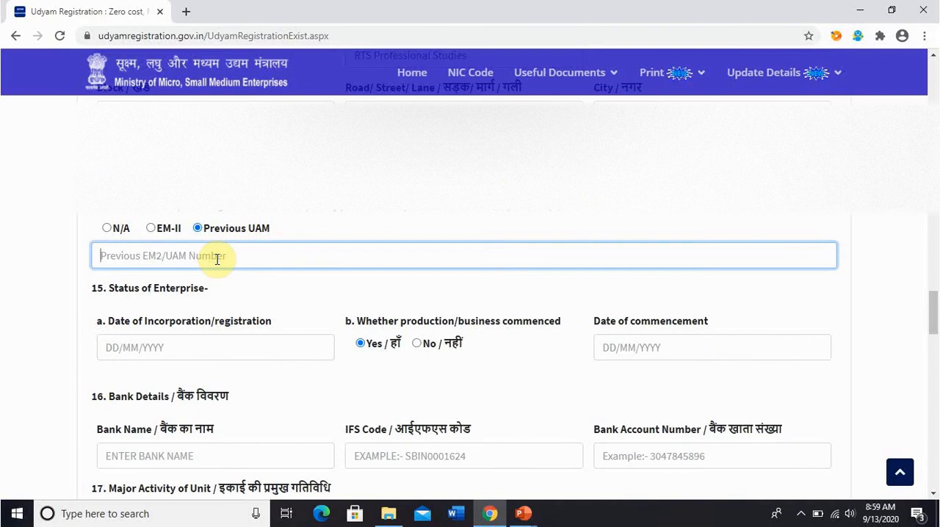
{"action": "type", "text": "u"}
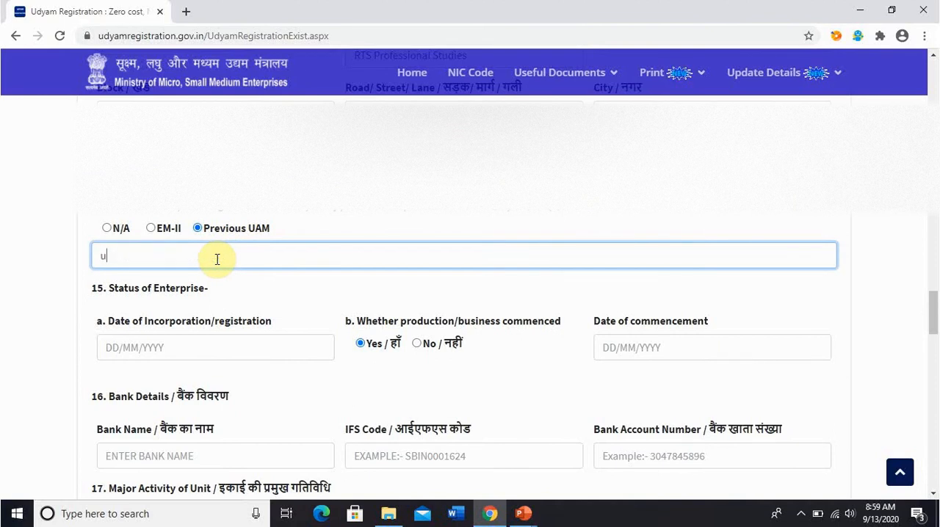
{"action": "key", "text": "BackSpace"}
{"action": "key", "text": "BackSpace"}
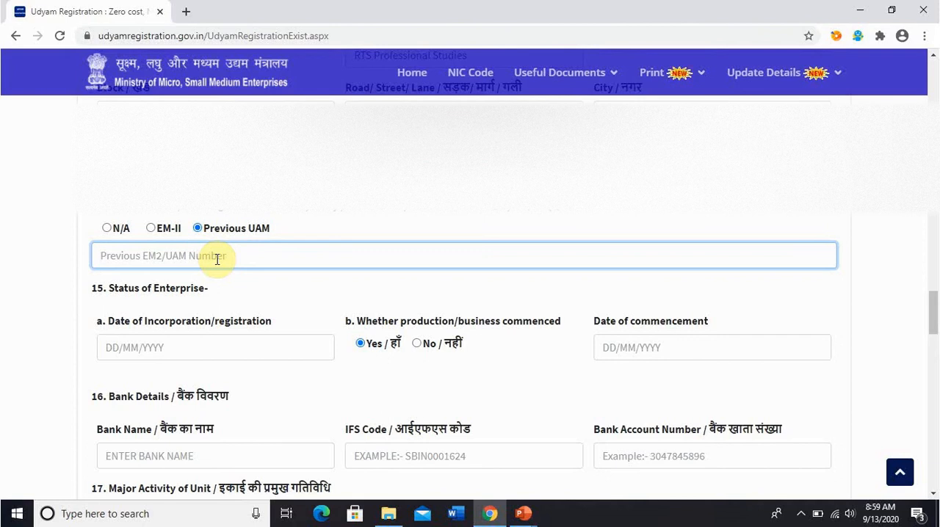
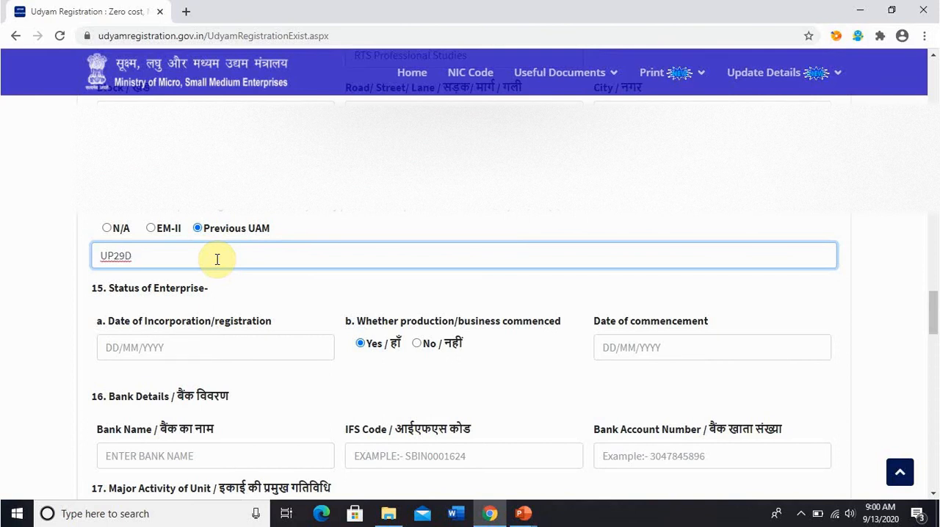
{"action": "left_click", "coordinate": [261, 280]}
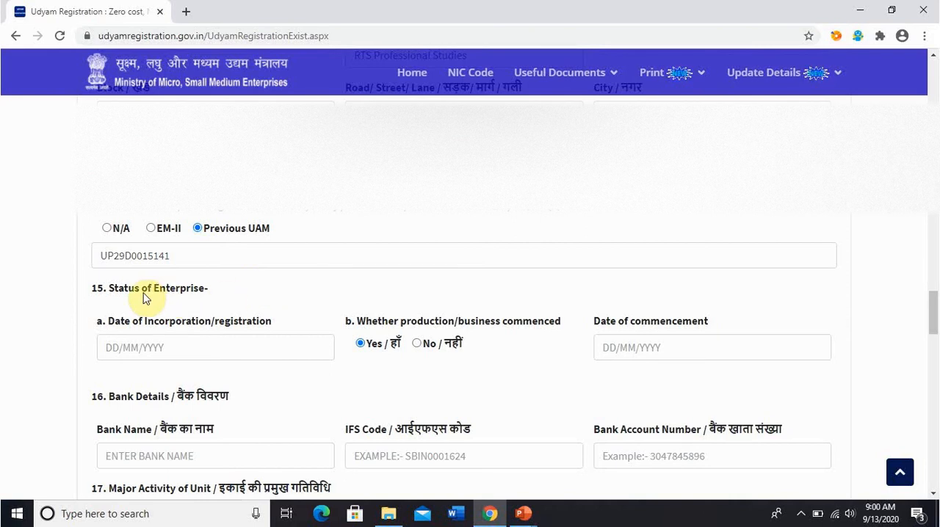
Set the date of incorporation/registration to 01/04/2017 and mark production/business commenced as No
{"action": "left_click", "coordinate": [193, 352]}
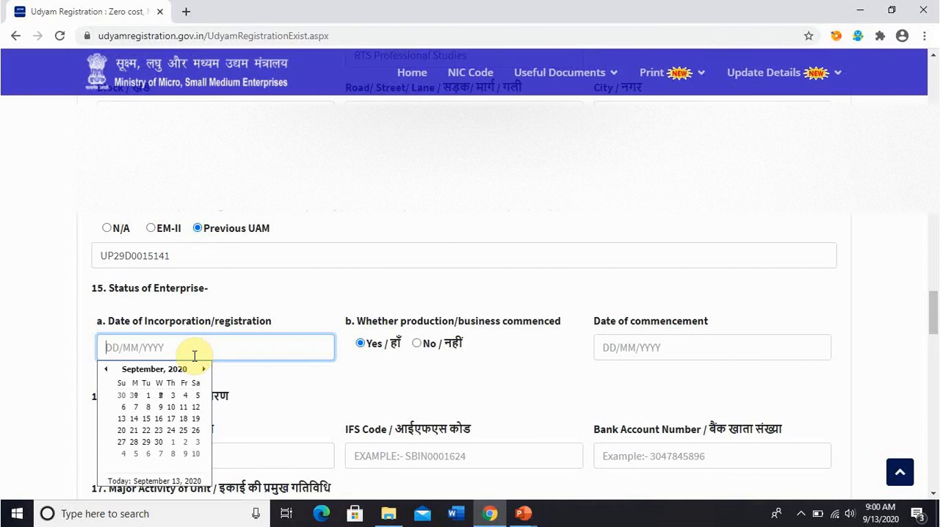
{"action": "type", "text": "01/04/2017"}
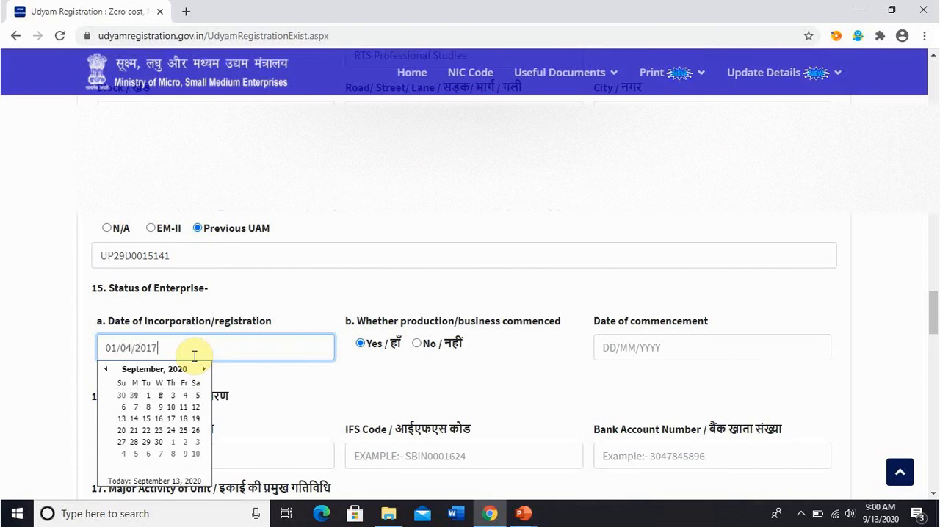
{"action": "left_click", "coordinate": [326, 299]}
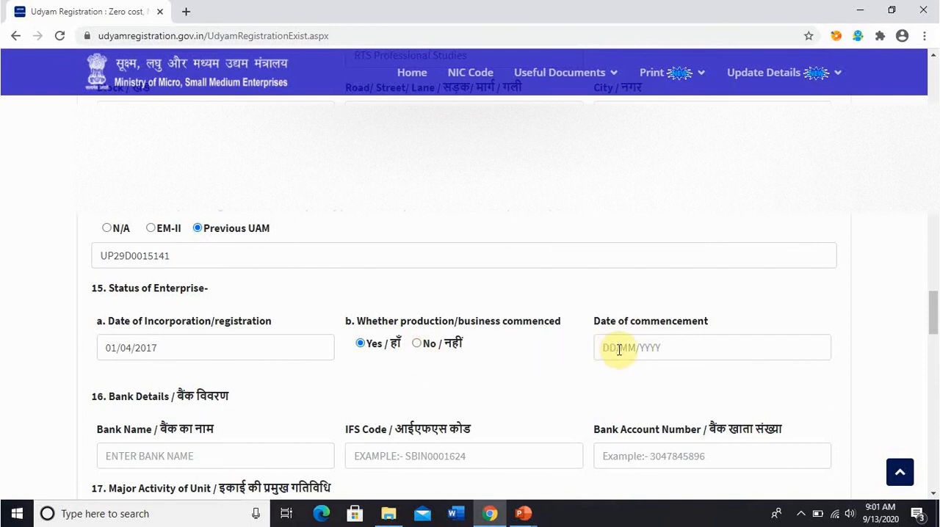
{"action": "left_click", "coordinate": [419, 344]}
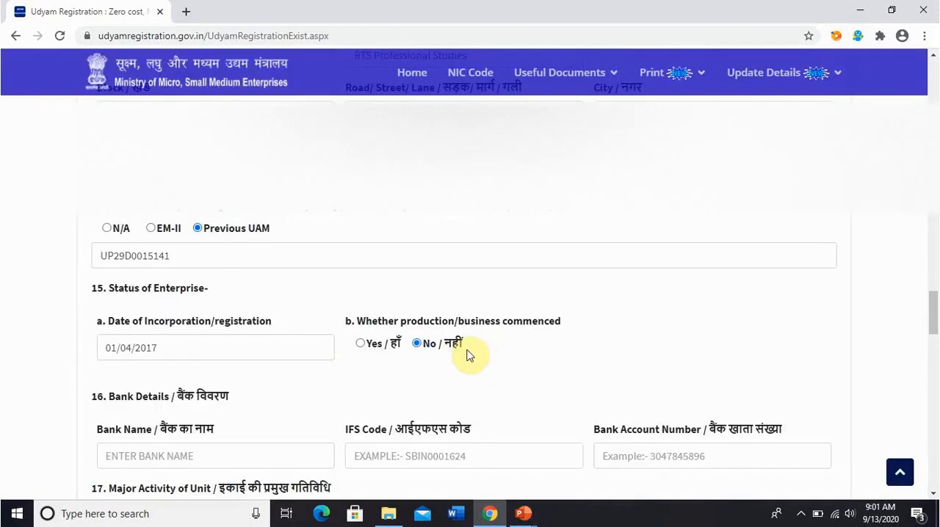
Set the major activity of the unit to Services
{"action": "scroll", "coordinate": [308, 371], "scroll_direction": "down", "scroll_amount": 2}
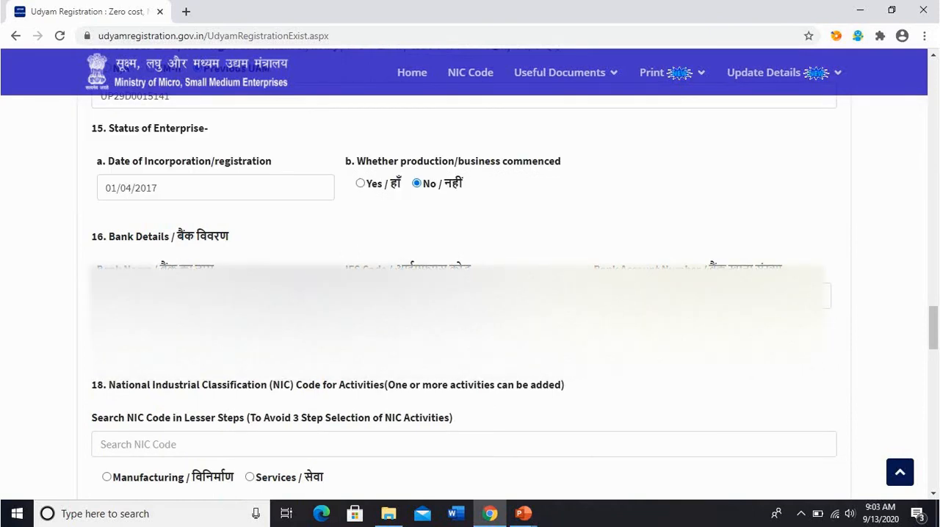
{"action": "scroll", "coordinate": [520, 376], "scroll_direction": "down", "scroll_amount": 2}
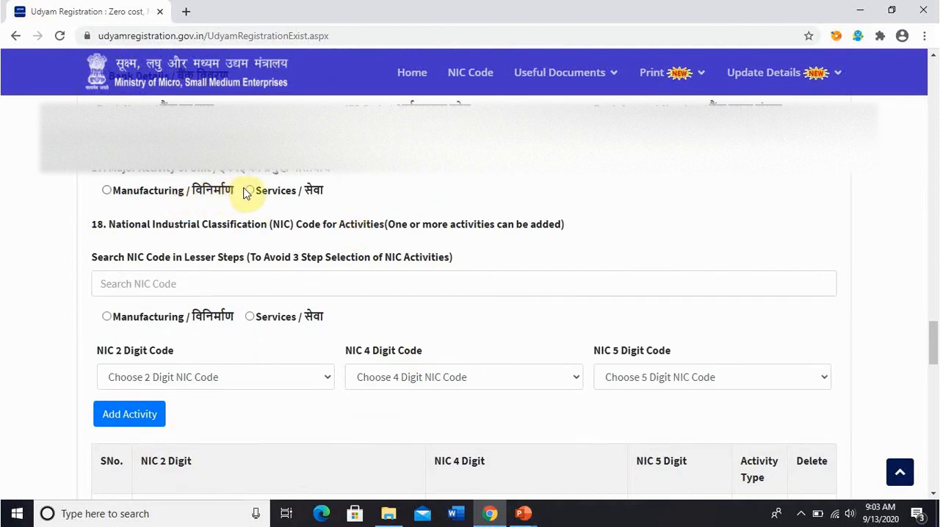
{"action": "left_click", "coordinate": [249, 191]}
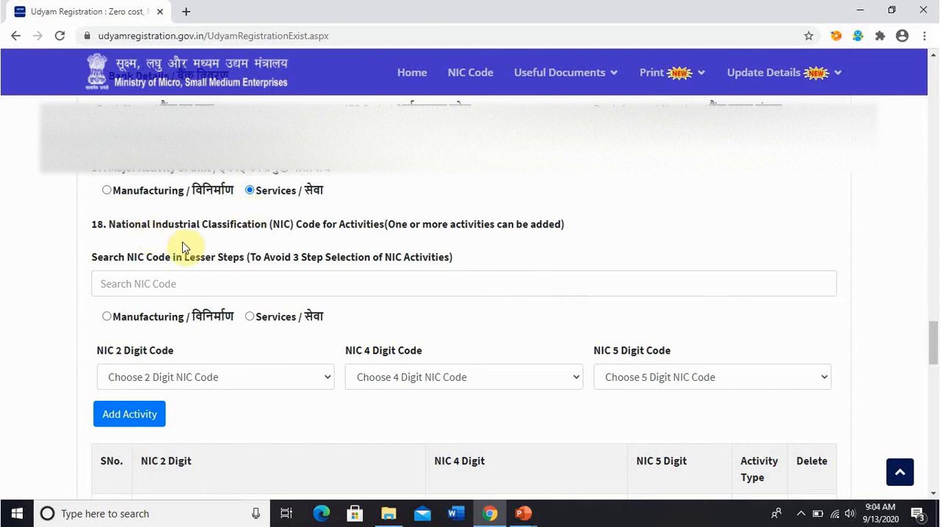
Examine the NIC code selection fields and the table of activities already listed for the enterprise
{"action": "scroll", "coordinate": [269, 336], "scroll_direction": "down", "scroll_amount": 3}
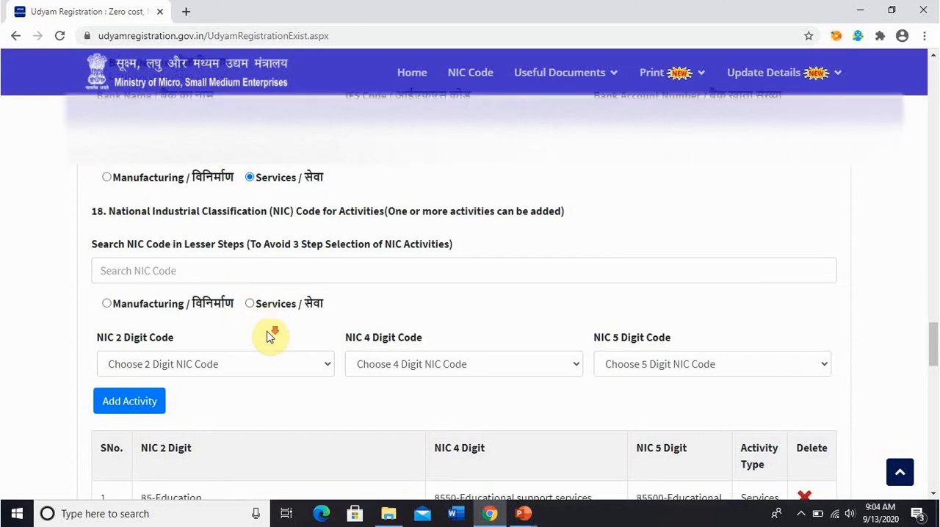
{"action": "scroll", "coordinate": [268, 337], "scroll_direction": "up", "scroll_amount": 4}
{"action": "scroll", "coordinate": [268, 337], "scroll_direction": "down", "scroll_amount": 6}
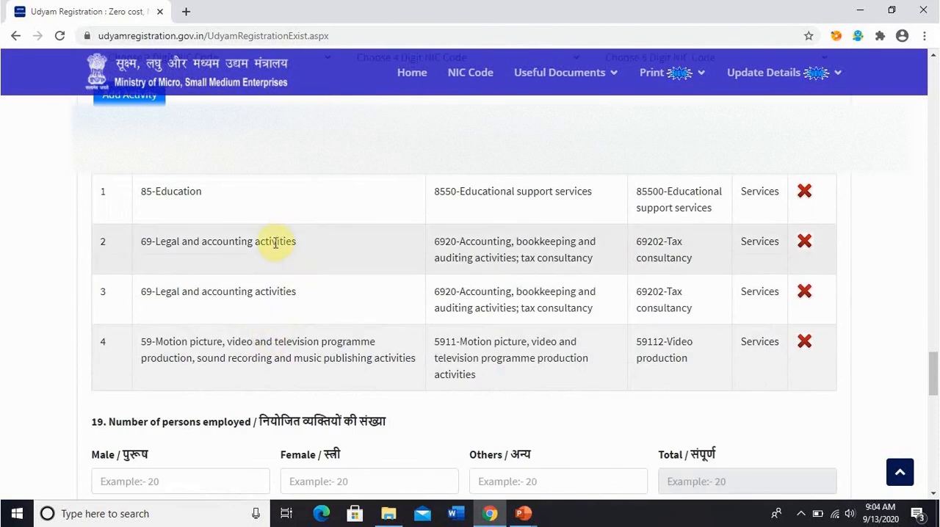
{"action": "scroll", "coordinate": [299, 284], "scroll_direction": "up", "scroll_amount": 2}
{"action": "scroll", "coordinate": [300, 280], "scroll_direction": "down", "scroll_amount": 2}
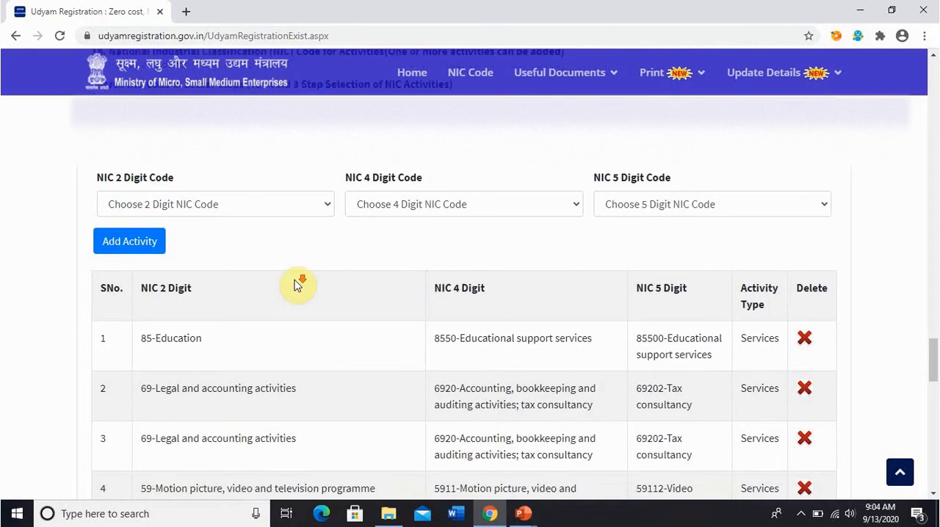
{"action": "scroll", "coordinate": [342, 279], "scroll_direction": "up", "scroll_amount": 2}
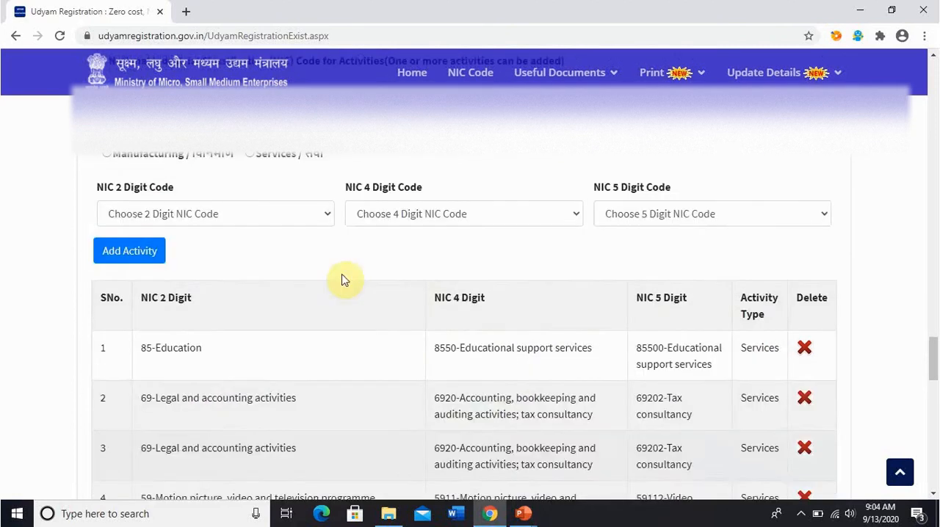
{"action": "scroll", "coordinate": [342, 276], "scroll_direction": "up", "scroll_amount": 2}
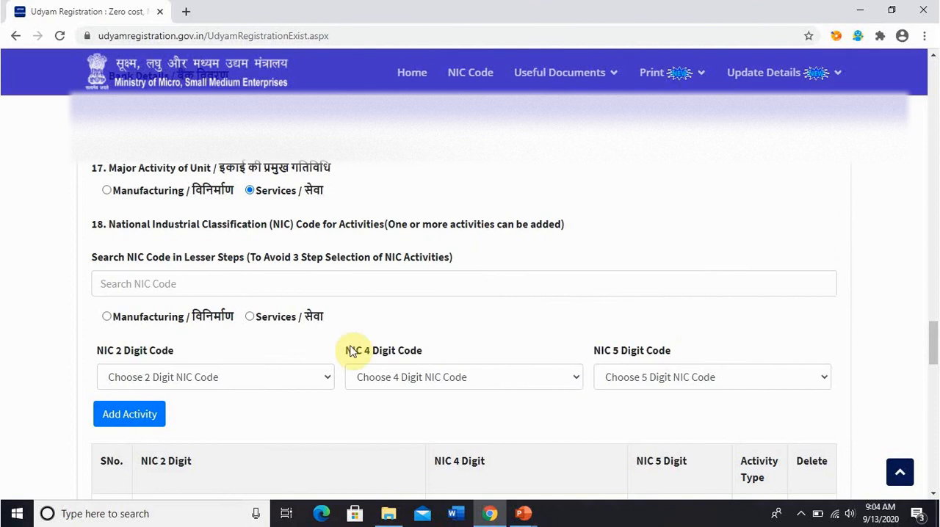
Set the NIC activity type to Services and choose 85-Education as the NIC 2 digit code
{"action": "left_click", "coordinate": [249, 317]}
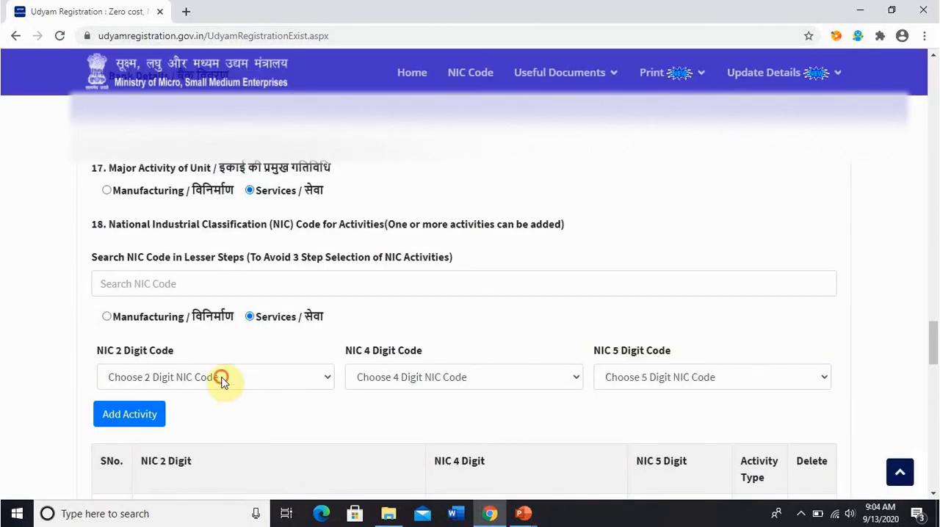
{"action": "left_click", "coordinate": [222, 382]}
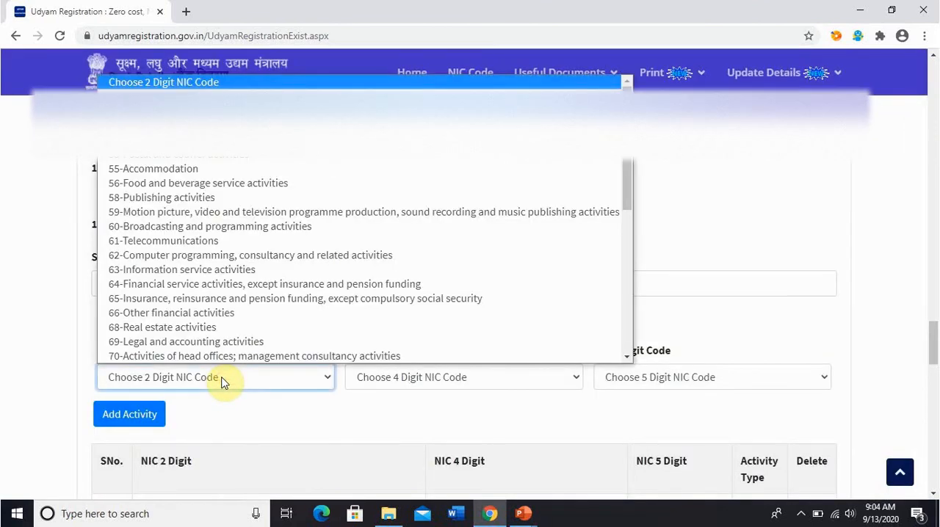
{"action": "scroll", "coordinate": [187, 272], "scroll_direction": "down", "scroll_amount": 5}
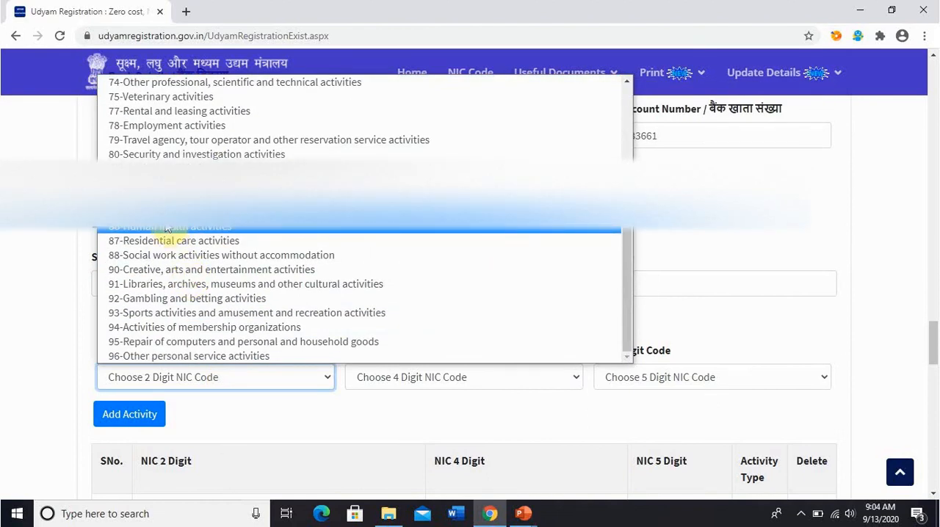
{"action": "left_click", "coordinate": [167, 212]}
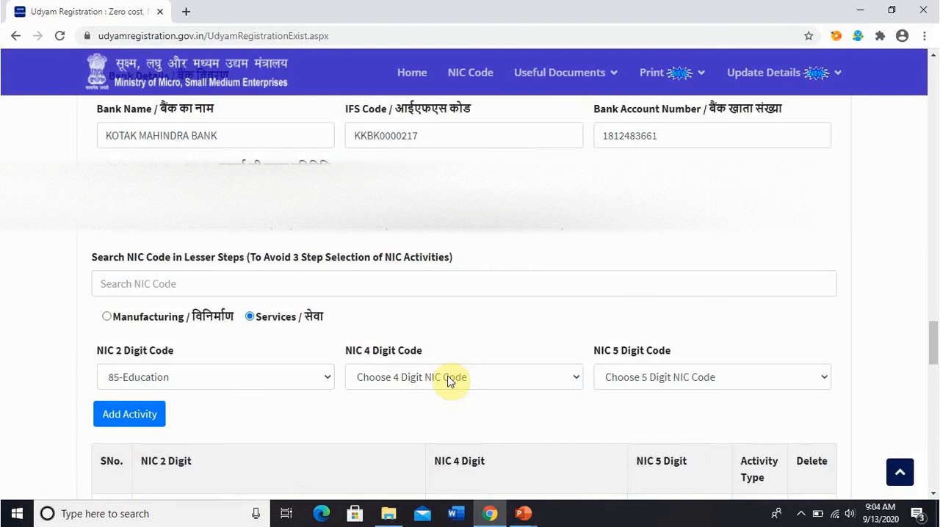
Choose 8549-Other education n.e.c. as the NIC 4 digit code and 85499-Other educational services n.e.c. as the NIC 5 digit code
{"action": "left_click", "coordinate": [449, 379]}
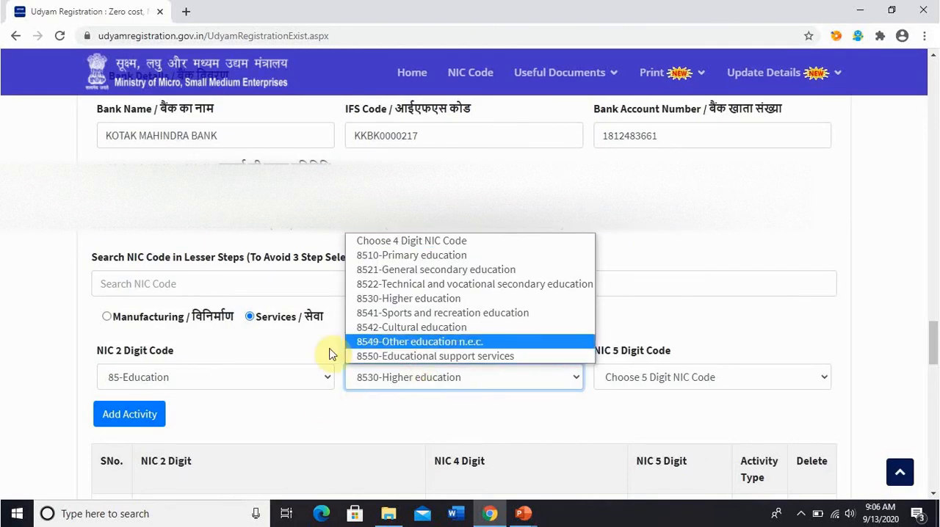
{"action": "left_click", "coordinate": [424, 342]}
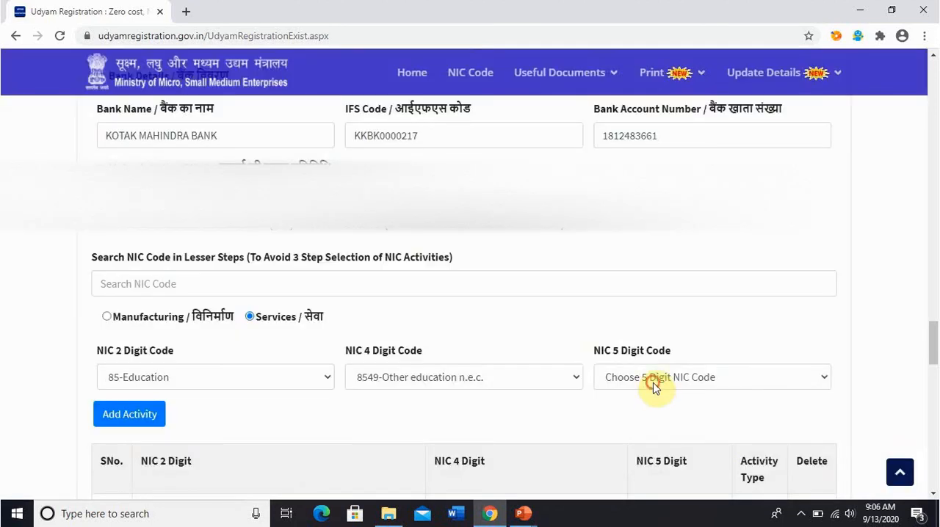
{"action": "left_click", "coordinate": [654, 385]}
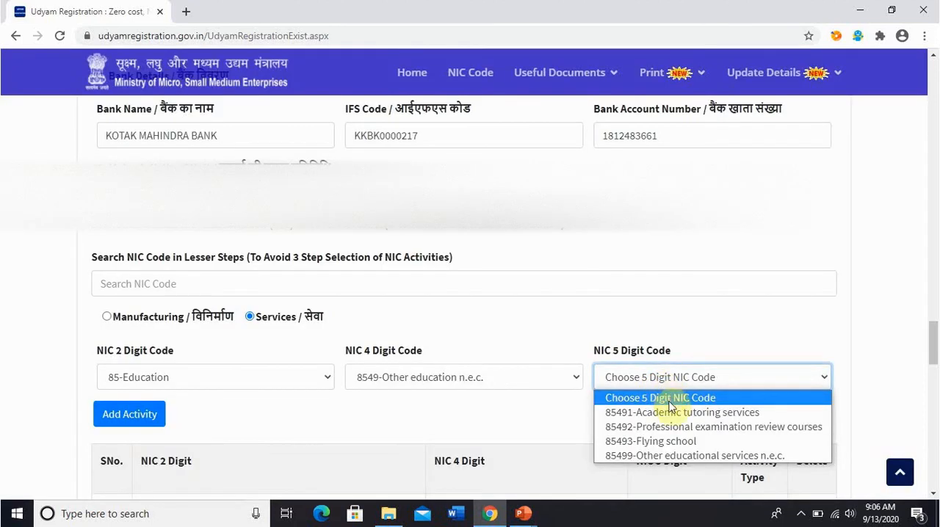
{"action": "left_click", "coordinate": [698, 455]}
{"action": "left_click", "coordinate": [584, 419]}
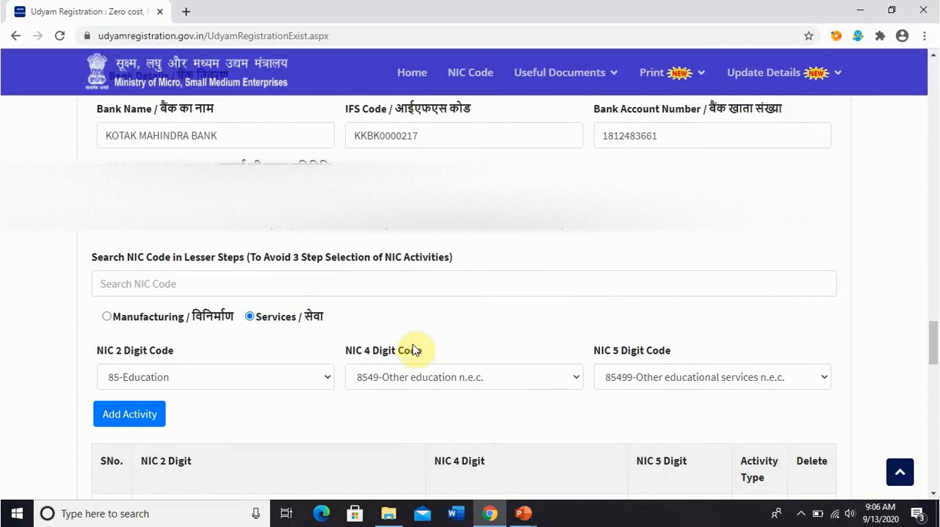
Clear the chosen NIC 2, 4 and 5 digit codes back to their unselected default options
{"action": "scroll", "coordinate": [409, 350], "scroll_direction": "down", "scroll_amount": 2}
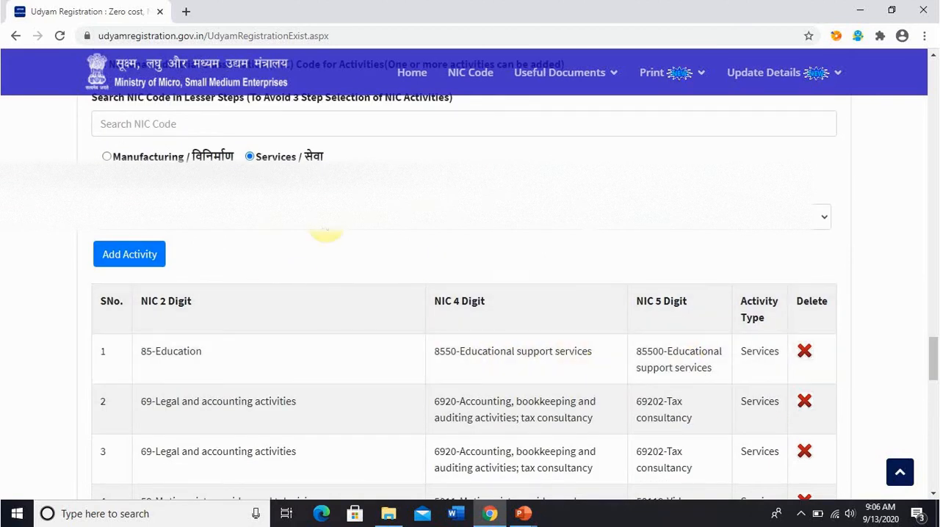
{"action": "left_click", "coordinate": [326, 228]}
{"action": "scroll", "coordinate": [210, 241], "scroll_direction": "up", "scroll_amount": 5}
{"action": "left_click", "coordinate": [208, 238]}
{"action": "left_click", "coordinate": [425, 229]}
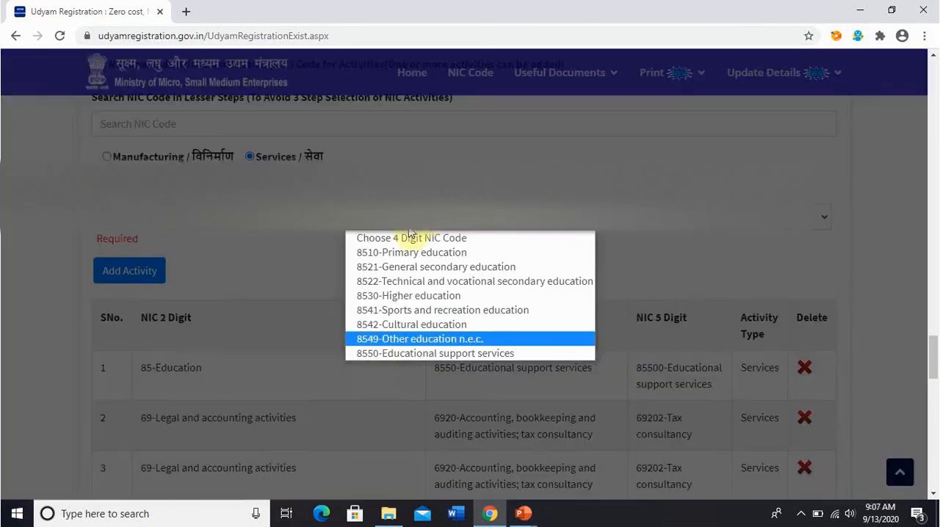
{"action": "left_click", "coordinate": [555, 236]}
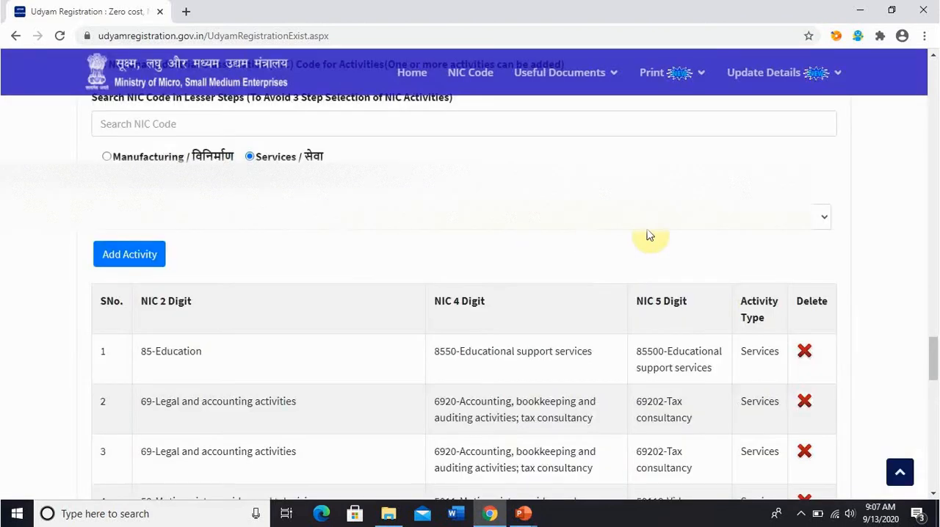
{"action": "left_click", "coordinate": [651, 226]}
{"action": "left_click", "coordinate": [652, 237]}
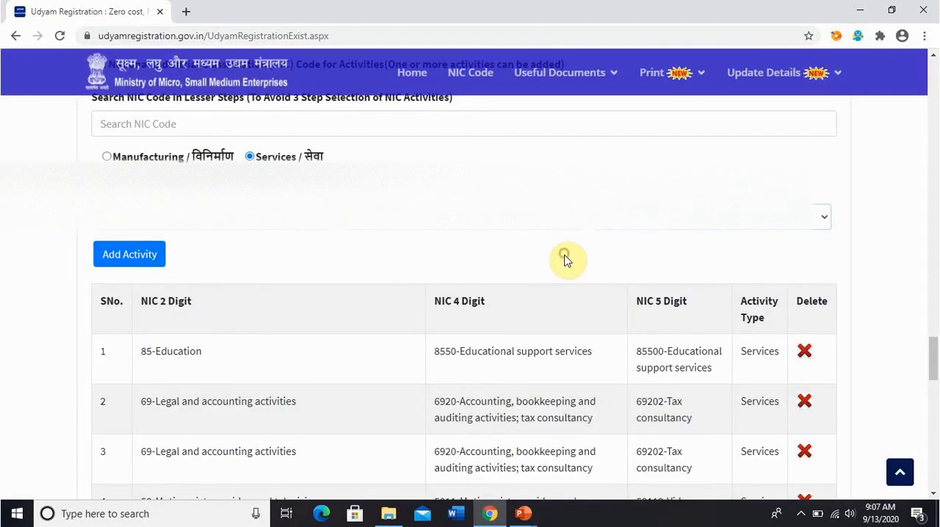
{"action": "scroll", "coordinate": [566, 258], "scroll_direction": "up", "scroll_amount": 2}
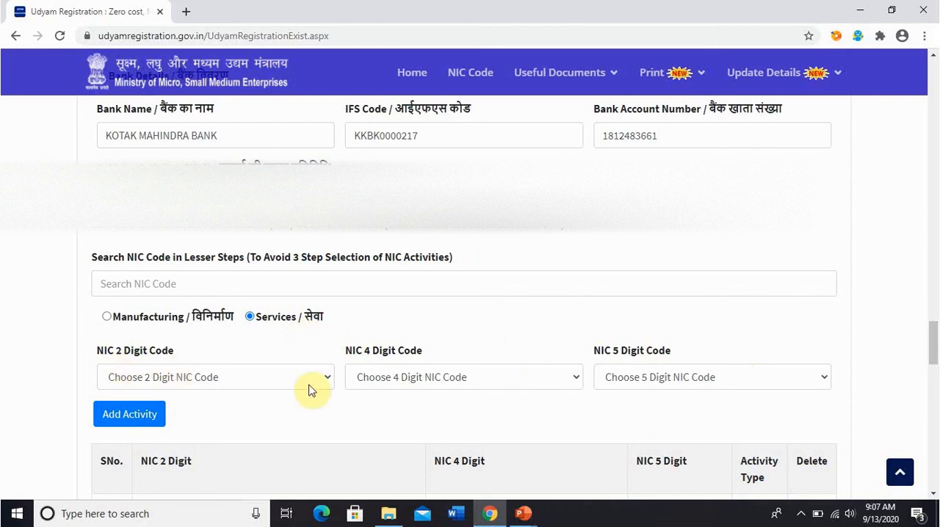
Enter the number of persons employed as 10 male, 0 female and 0 others
{"action": "scroll", "coordinate": [279, 330], "scroll_direction": "down", "scroll_amount": 8}
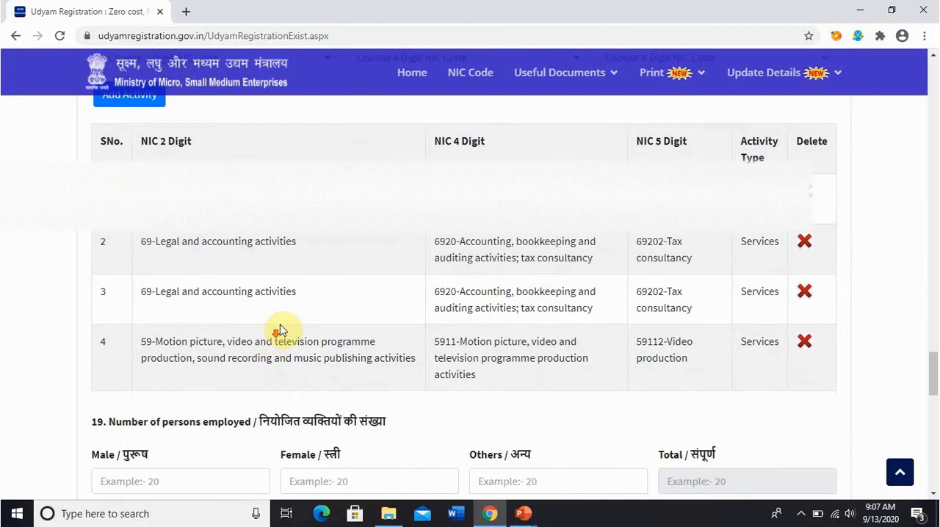
{"action": "scroll", "coordinate": [294, 282], "scroll_direction": "up", "scroll_amount": 2}
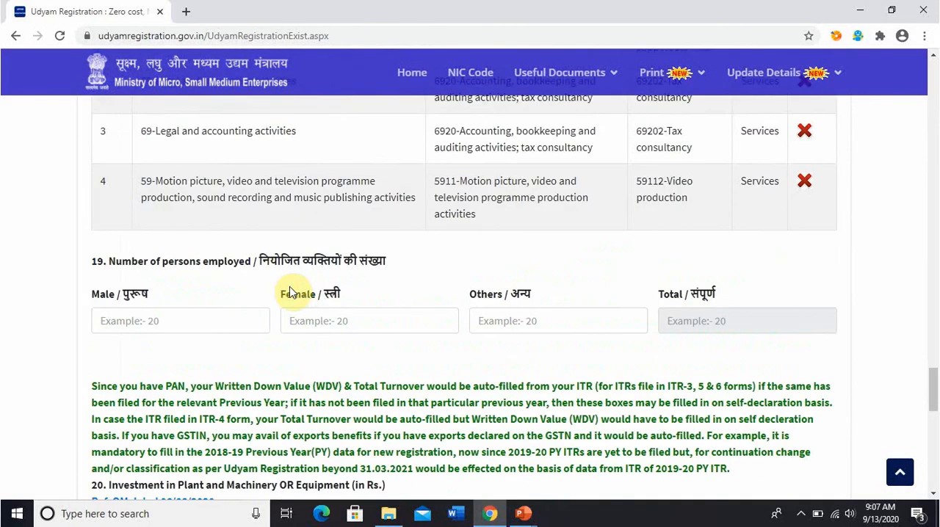
{"action": "left_click", "coordinate": [208, 329]}
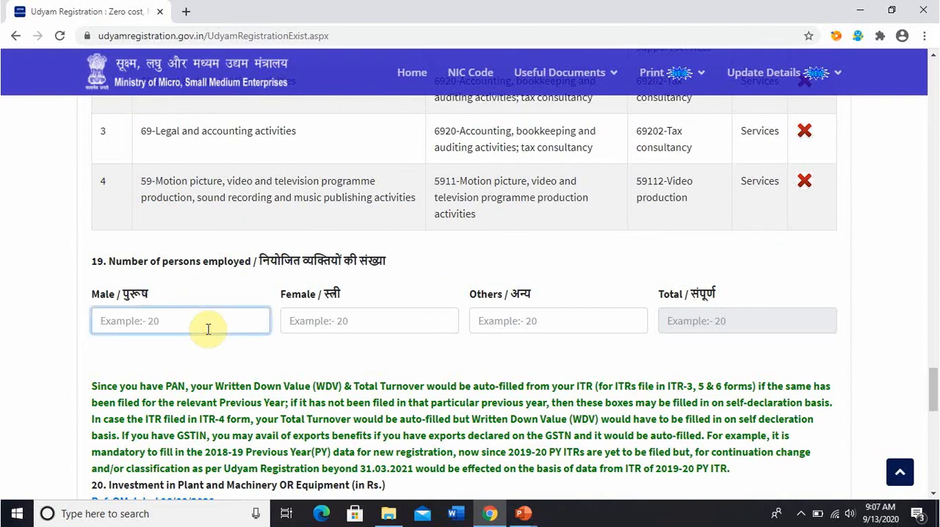
{"action": "type", "text": "10"}
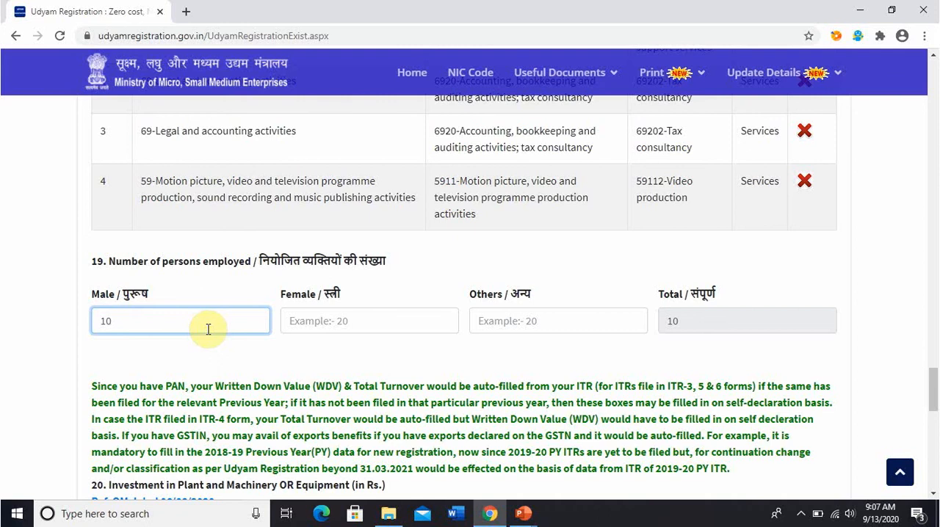
{"action": "left_click", "coordinate": [343, 321]}
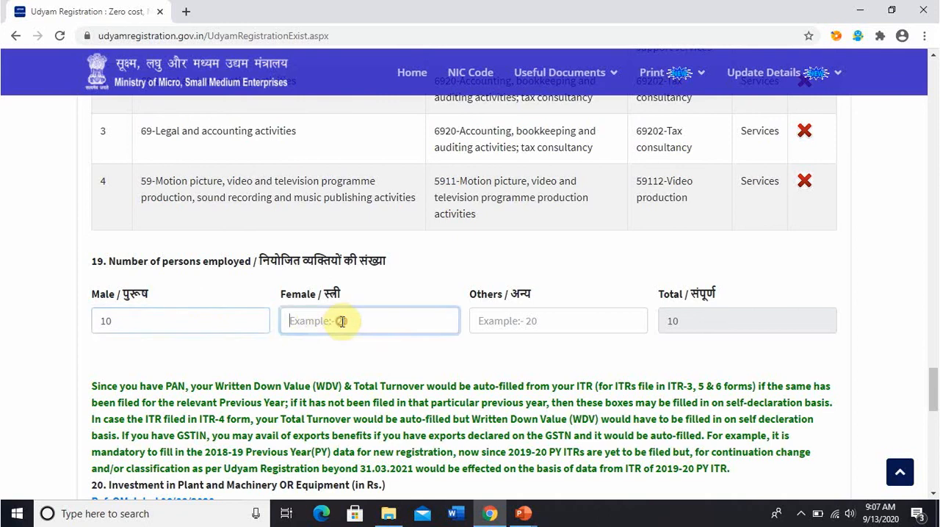
{"action": "type", "text": "0"}
{"action": "left_click", "coordinate": [515, 329]}
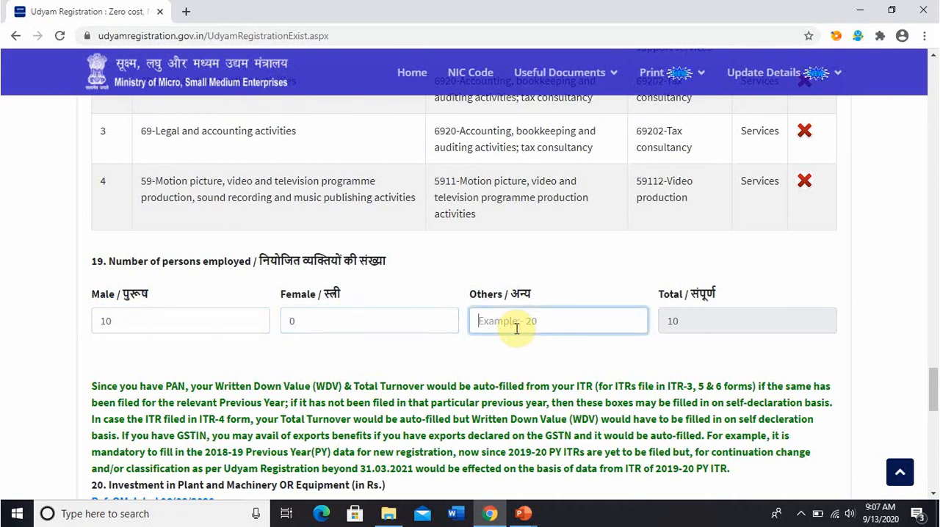
{"action": "type", "text": "0"}
{"action": "left_click", "coordinate": [617, 356]}
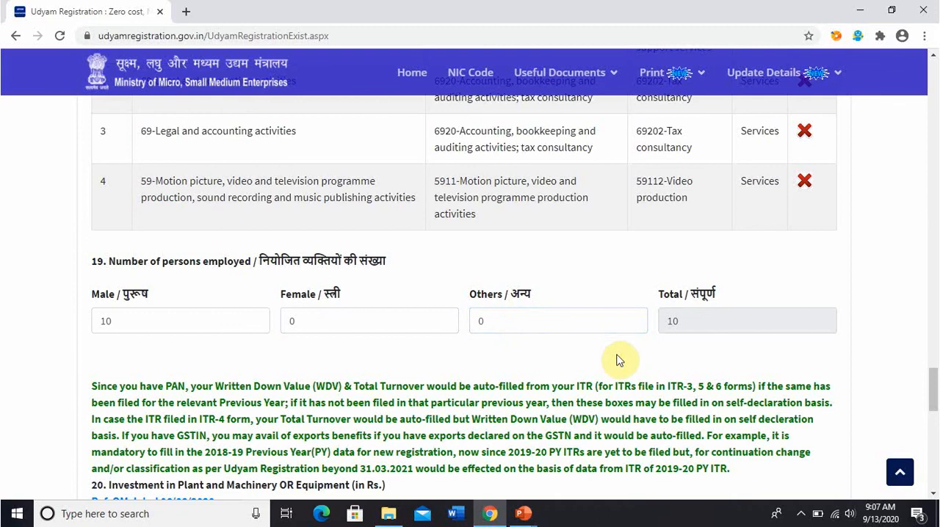
Examine the plant and machinery investment and turnover sections together with the note on auto-filled ITR values
{"action": "scroll", "coordinate": [621, 360], "scroll_direction": "down", "scroll_amount": 2}
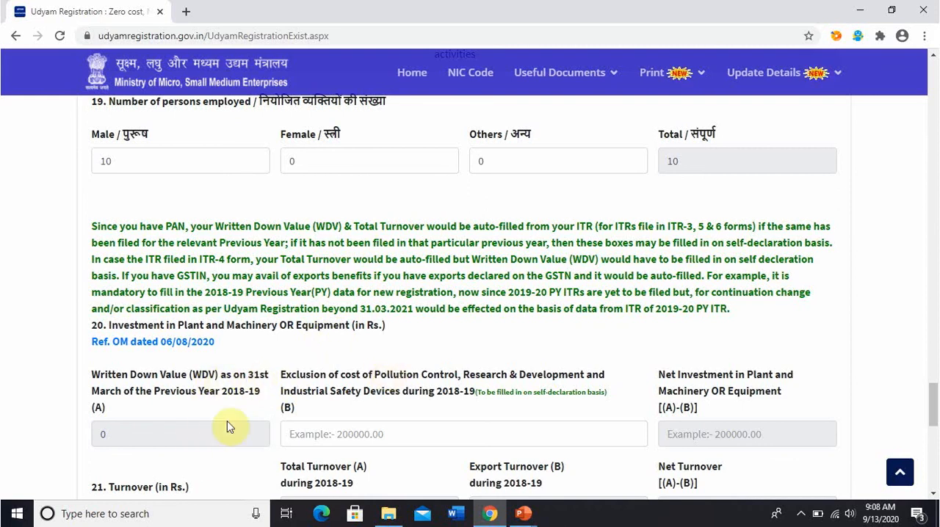
{"action": "scroll", "coordinate": [221, 426], "scroll_direction": "down", "scroll_amount": 1}
{"action": "scroll", "coordinate": [220, 426], "scroll_direction": "down", "scroll_amount": 2}
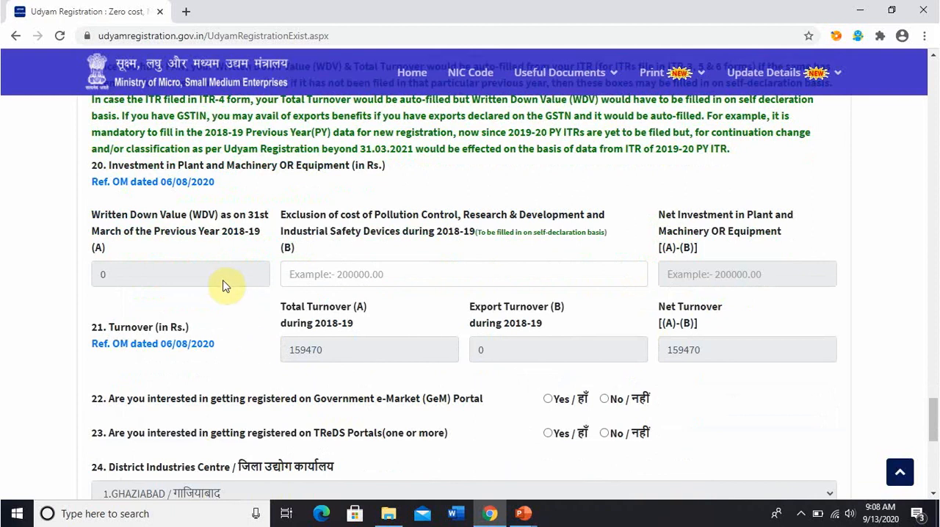
{"action": "left_click", "coordinate": [487, 275]}
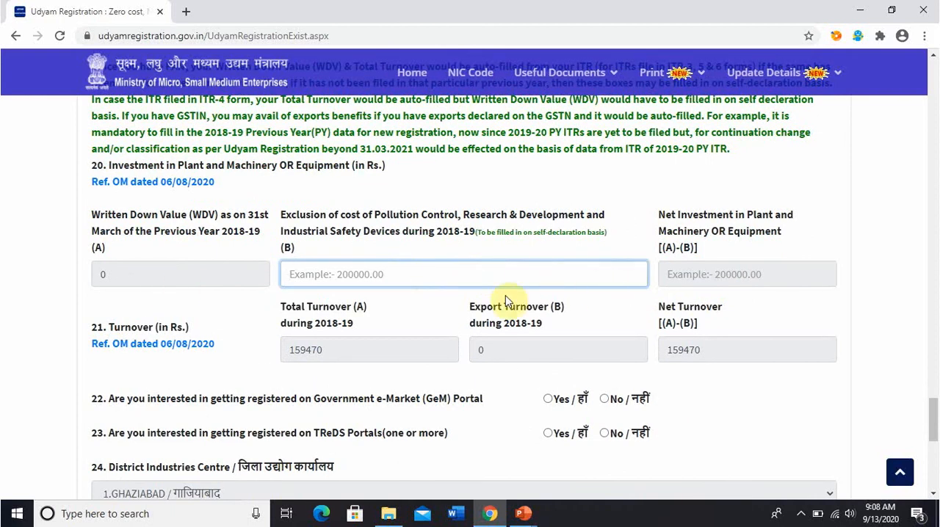
{"action": "scroll", "coordinate": [232, 285], "scroll_direction": "up", "scroll_amount": 2}
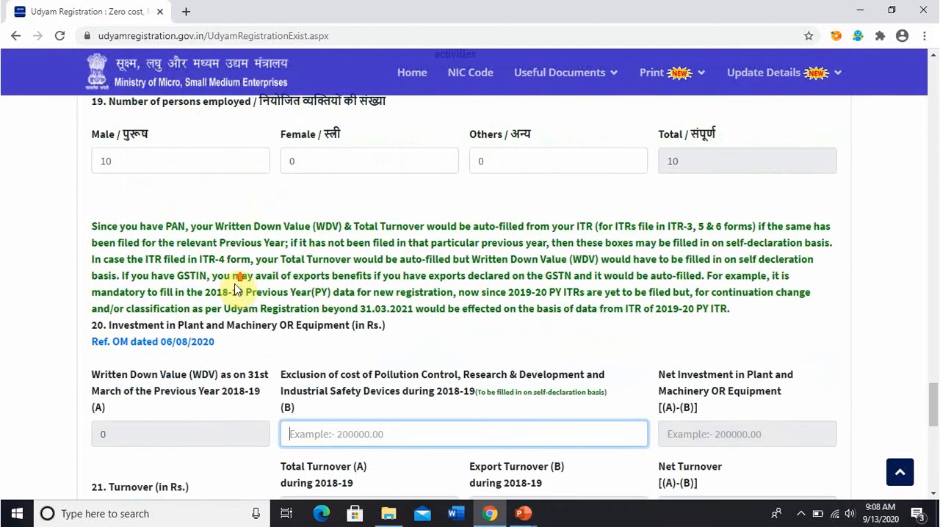
{"action": "scroll", "coordinate": [267, 330], "scroll_direction": "down", "scroll_amount": 2}
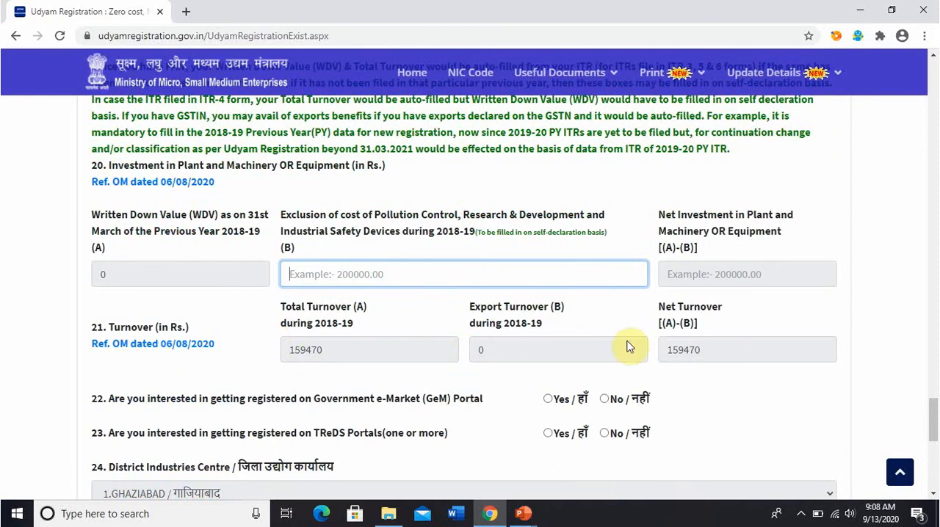
{"action": "scroll", "coordinate": [261, 345], "scroll_direction": "up", "scroll_amount": 1}
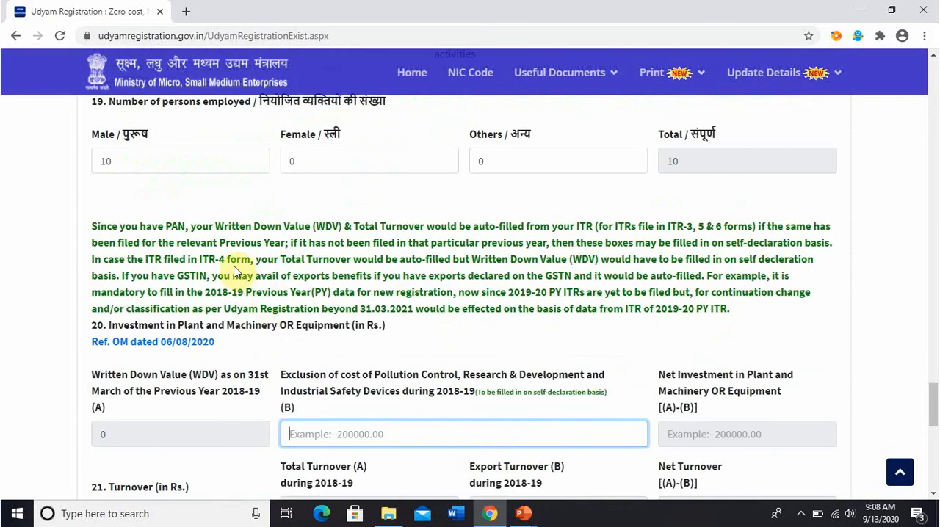
{"action": "scroll", "coordinate": [436, 316], "scroll_direction": "down", "scroll_amount": 4}
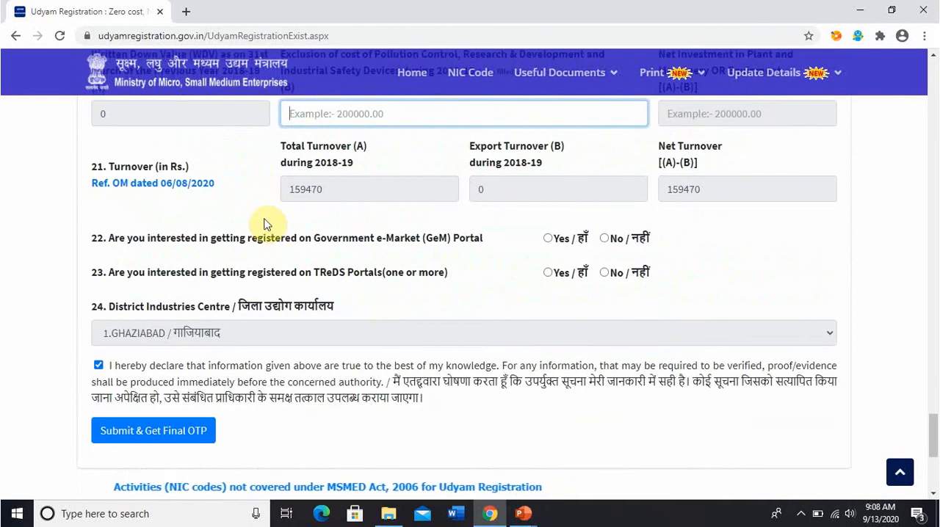
{"action": "scroll", "coordinate": [306, 246], "scroll_direction": "up", "scroll_amount": 2}
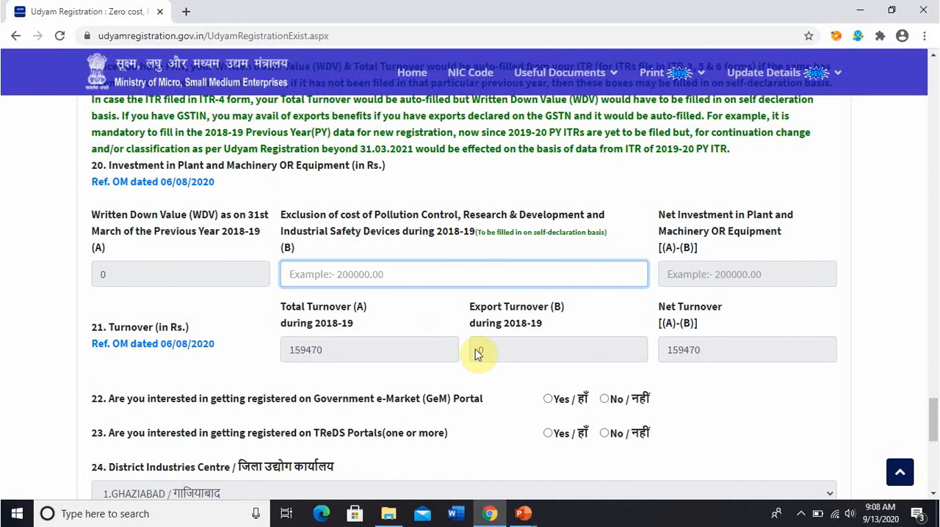
Answer Yes to registering on the Government e-Market (GeM) Portal and on the TReDS Portals
{"action": "scroll", "coordinate": [479, 353], "scroll_direction": "down", "scroll_amount": 2}
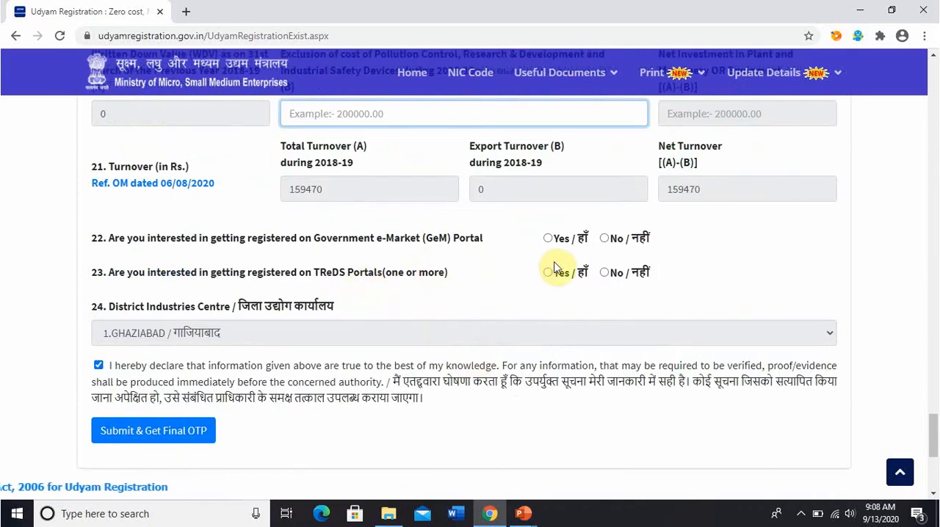
{"action": "left_click", "coordinate": [549, 239]}
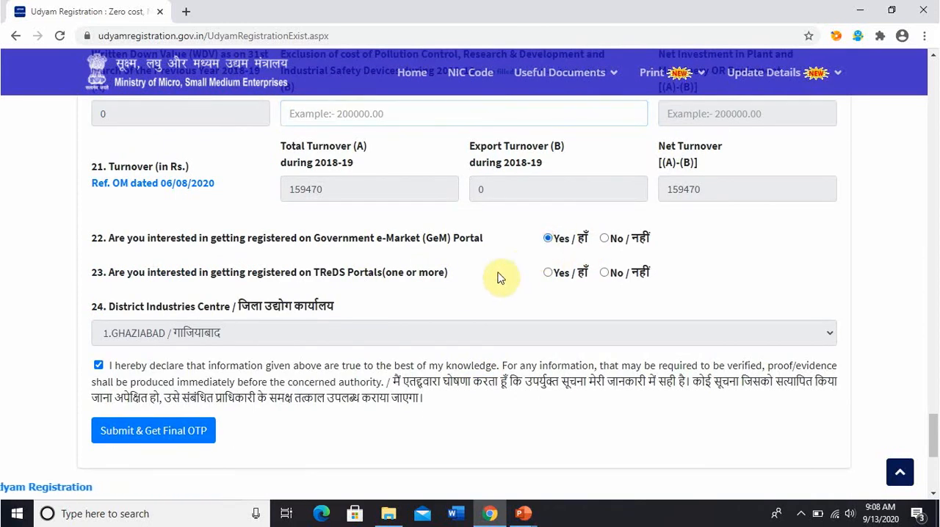
{"action": "left_click", "coordinate": [548, 273]}
Set the exclusion of cost of pollution control, research and development and industrial safety devices during 2018-19 to 0
{"action": "scroll", "coordinate": [266, 369], "scroll_direction": "down", "scroll_amount": 4}
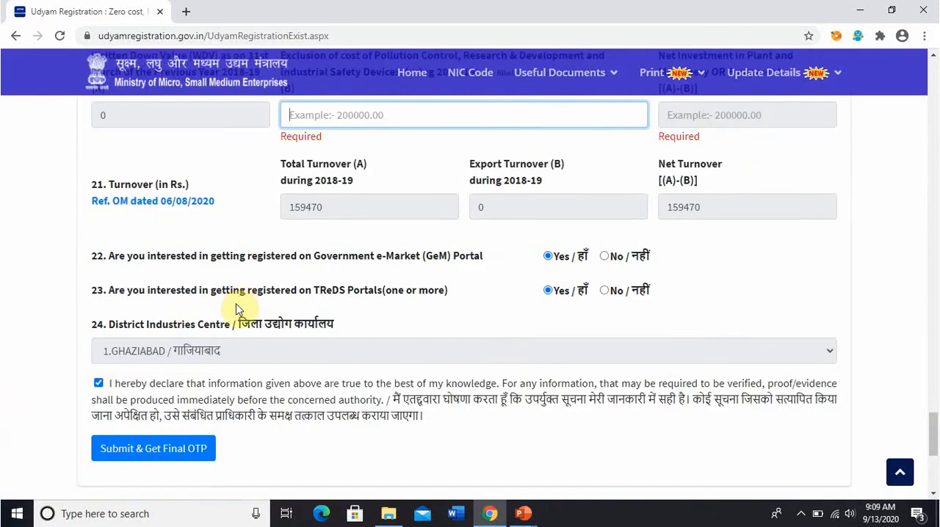
{"action": "scroll", "coordinate": [261, 290], "scroll_direction": "down", "scroll_amount": 2}
{"action": "scroll", "coordinate": [259, 290], "scroll_direction": "up", "scroll_amount": 4}
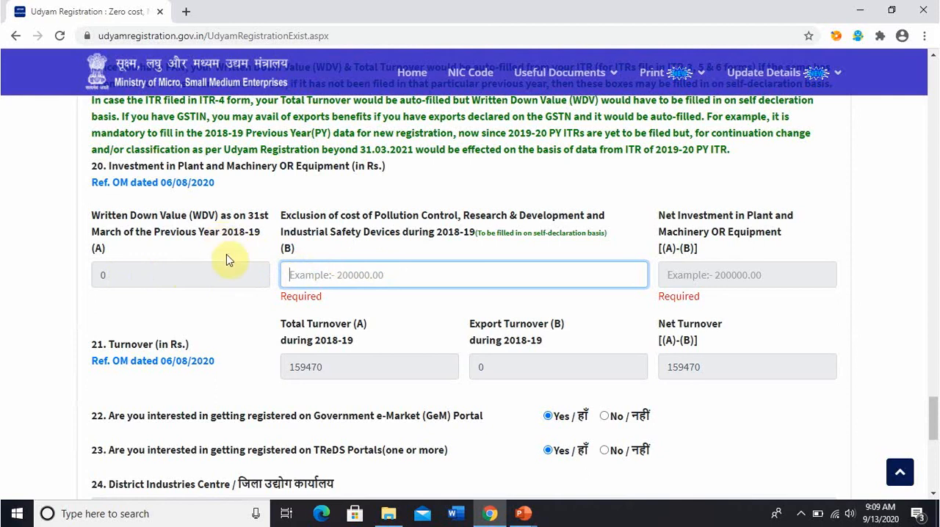
{"action": "type", "text": "0"}
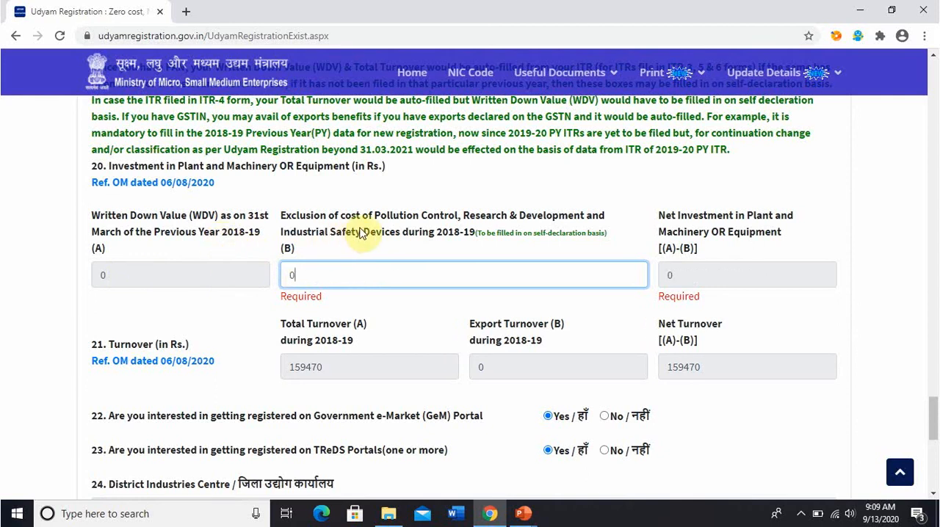
{"action": "left_click", "coordinate": [425, 314]}
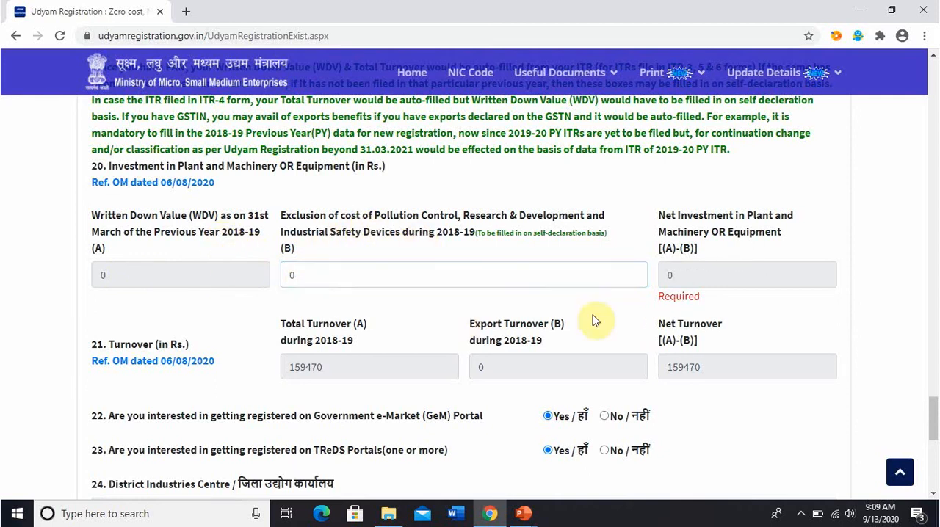
{"action": "left_click", "coordinate": [686, 278]}
{"action": "scroll", "coordinate": [588, 301], "scroll_direction": "up", "scroll_amount": 2}
{"action": "scroll", "coordinate": [536, 304], "scroll_direction": "down", "scroll_amount": 4}
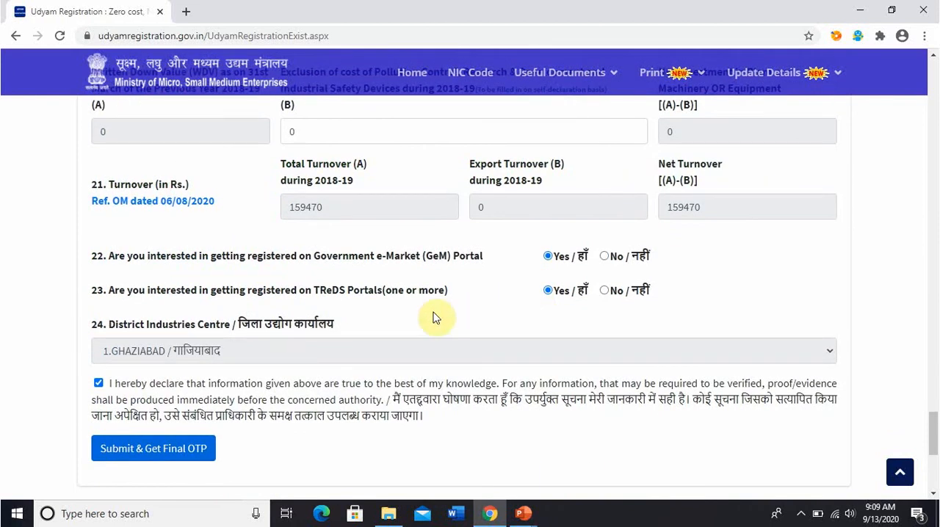
Submit the completed registration form to request the final OTP, confirming that the entered data and mobile number are correct
{"action": "scroll", "coordinate": [248, 380], "scroll_direction": "down", "scroll_amount": 2}
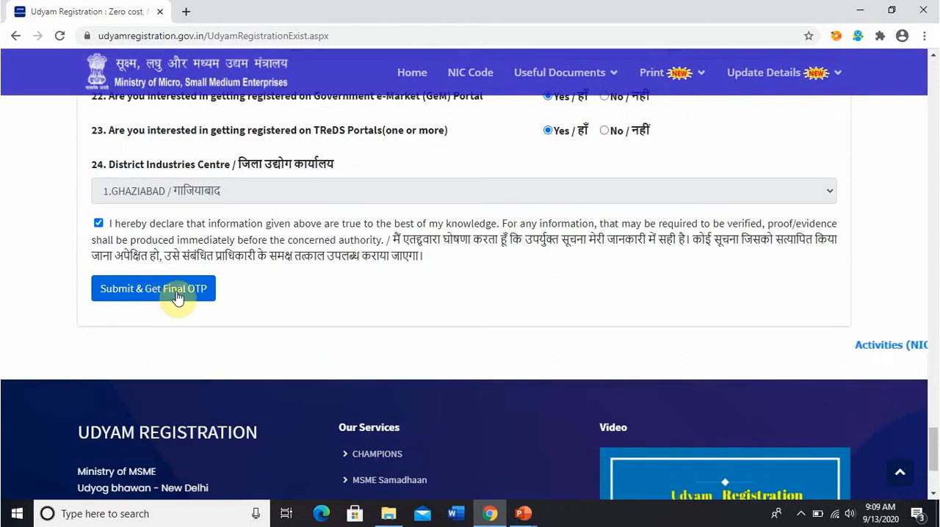
{"action": "left_click", "coordinate": [177, 297]}
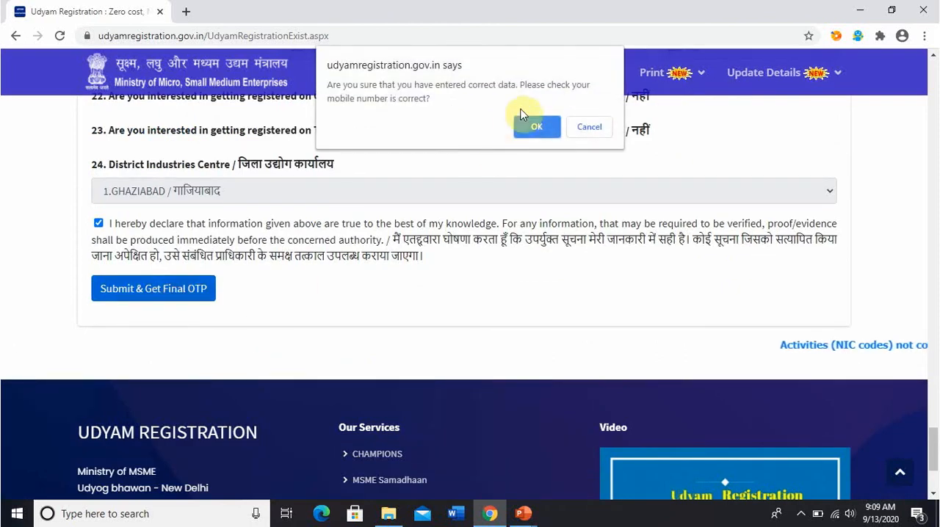
{"action": "left_click", "coordinate": [536, 127]}
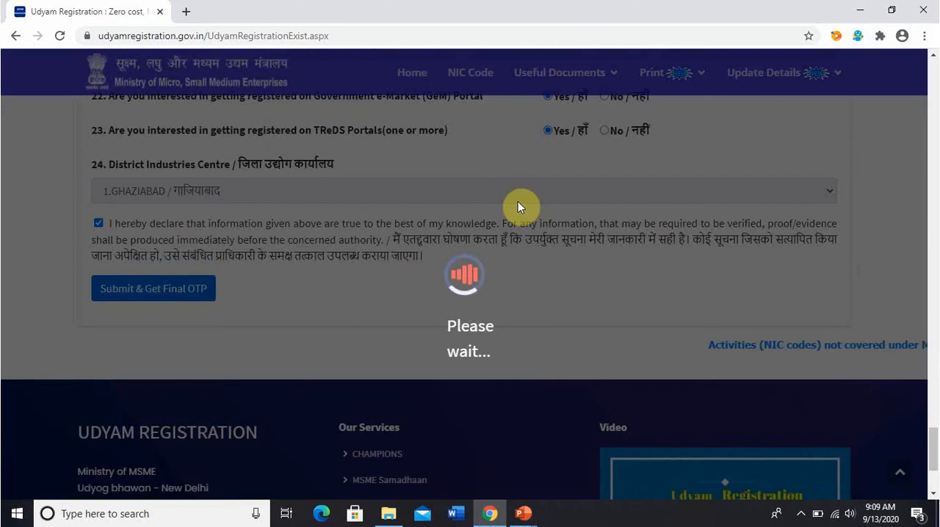
Enter the one-time password received on mobile and the case-sensitive verification code from the captcha image
{"action": "scroll", "coordinate": [329, 249], "scroll_direction": "down", "scroll_amount": 3}
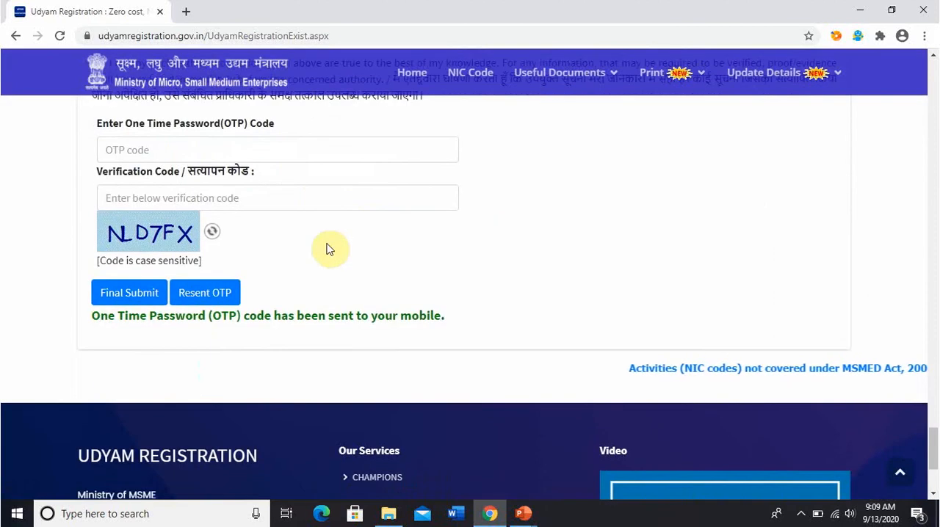
{"action": "scroll", "coordinate": [329, 249], "scroll_direction": "up", "scroll_amount": 2}
{"action": "left_click", "coordinate": [207, 311]}
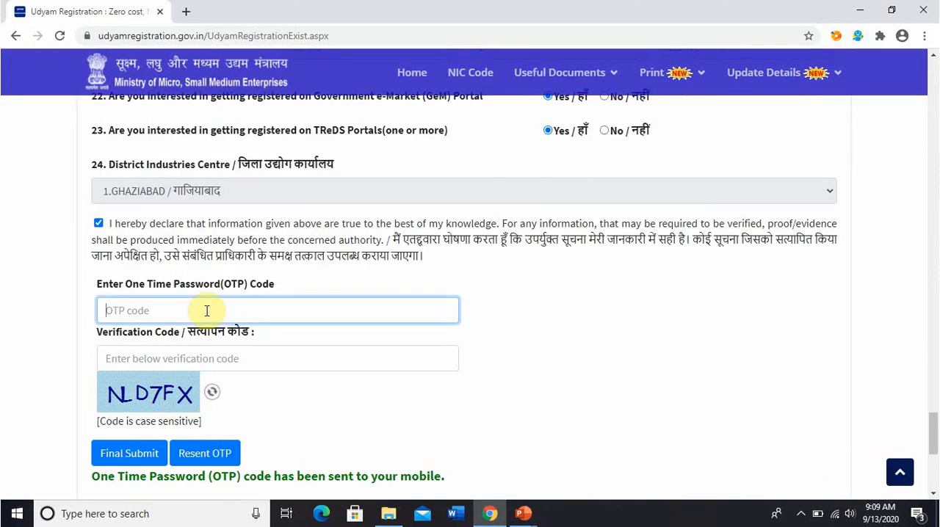
{"action": "left_click", "coordinate": [283, 370]}
{"action": "type", "text": "NLD7"}
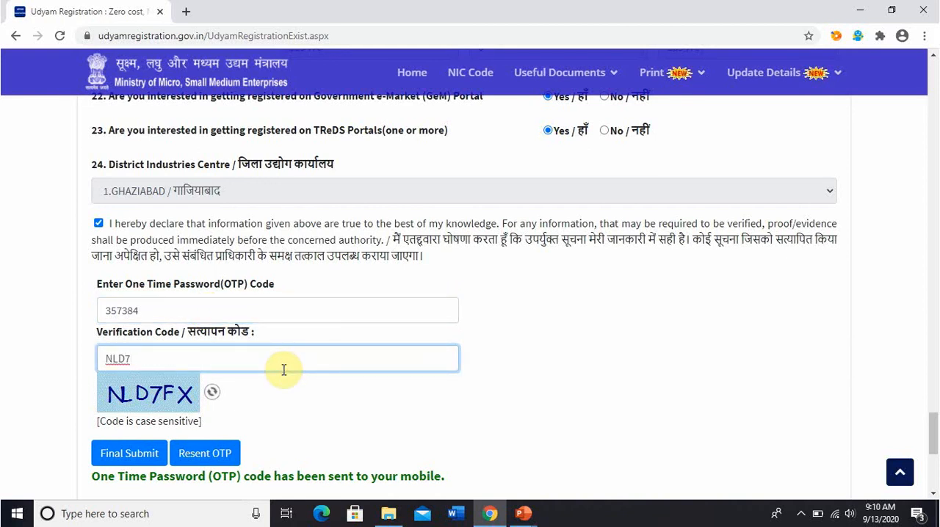
{"action": "type", "text": "FX"}
{"action": "left_click", "coordinate": [304, 404]}
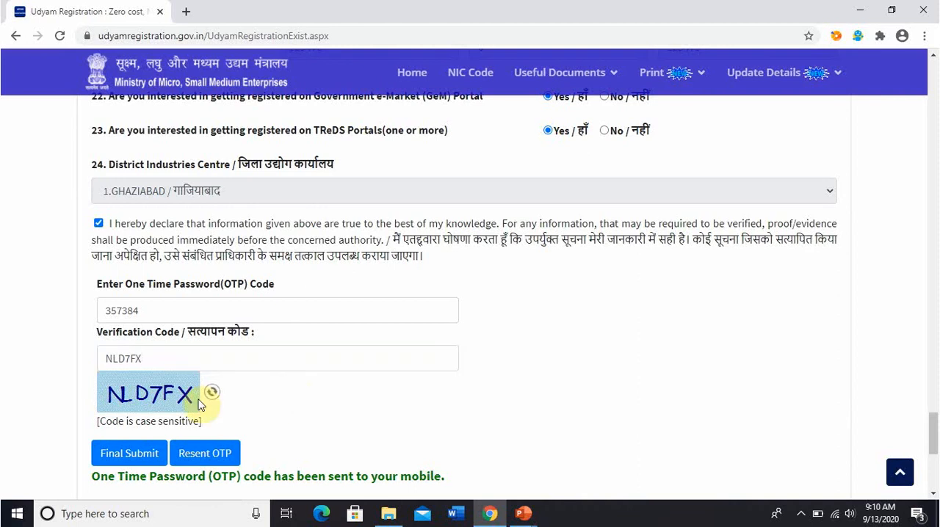
Make the final submission of the Udyam registration, accept the confirmations and highlight the issued registration number
{"action": "left_click", "coordinate": [127, 457]}
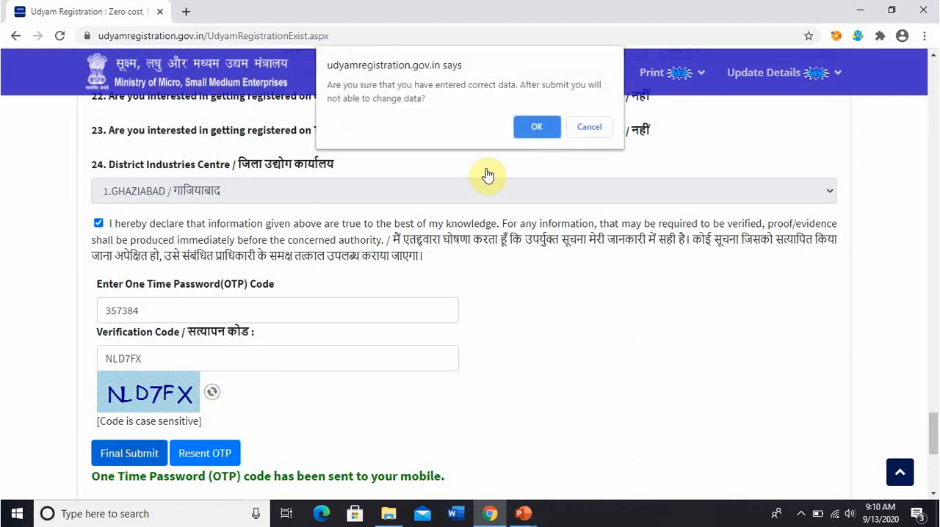
{"action": "left_click", "coordinate": [539, 123]}
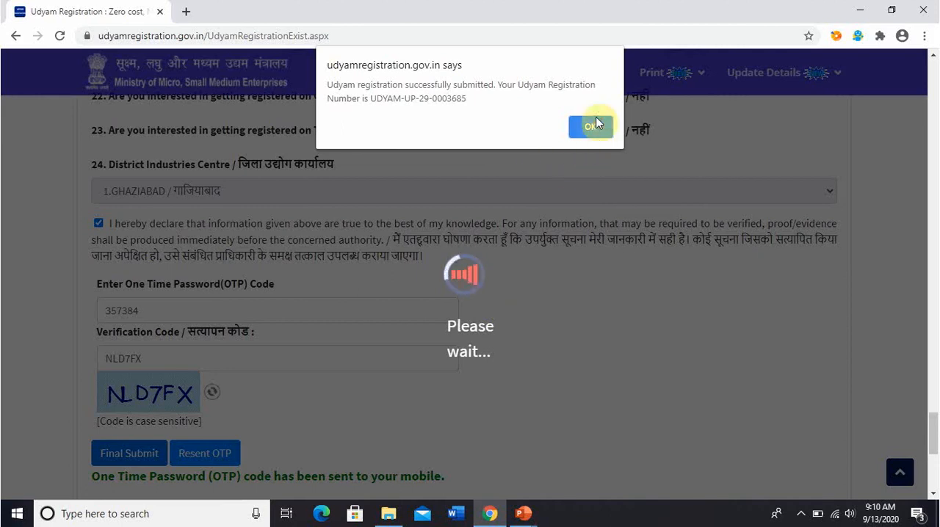
{"action": "left_click", "coordinate": [597, 125]}
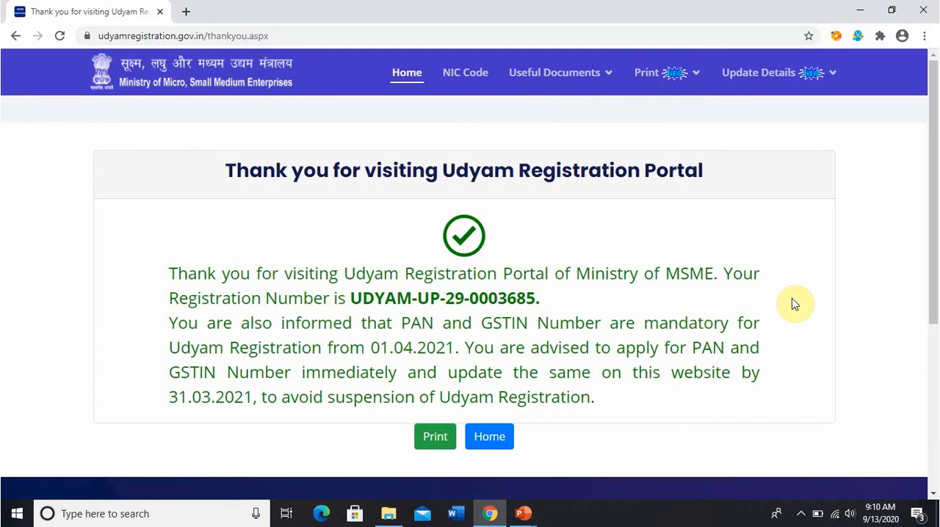
{"action": "left_click_drag", "start_coordinate": [348, 298], "coordinate": [550, 308]}
{"action": "left_click", "coordinate": [553, 308]}
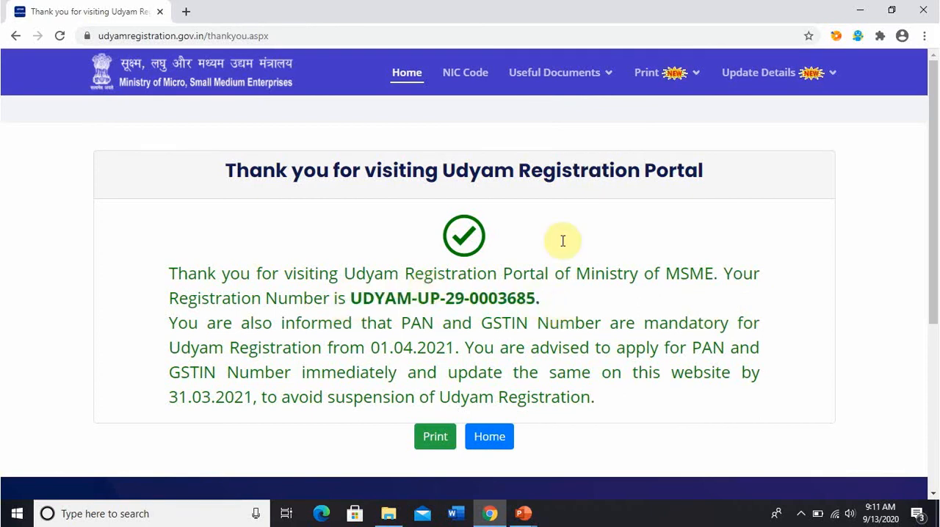
Go to the Print Udyam Certificate page and enter the Udyam Registration Number
{"action": "left_click", "coordinate": [698, 76]}
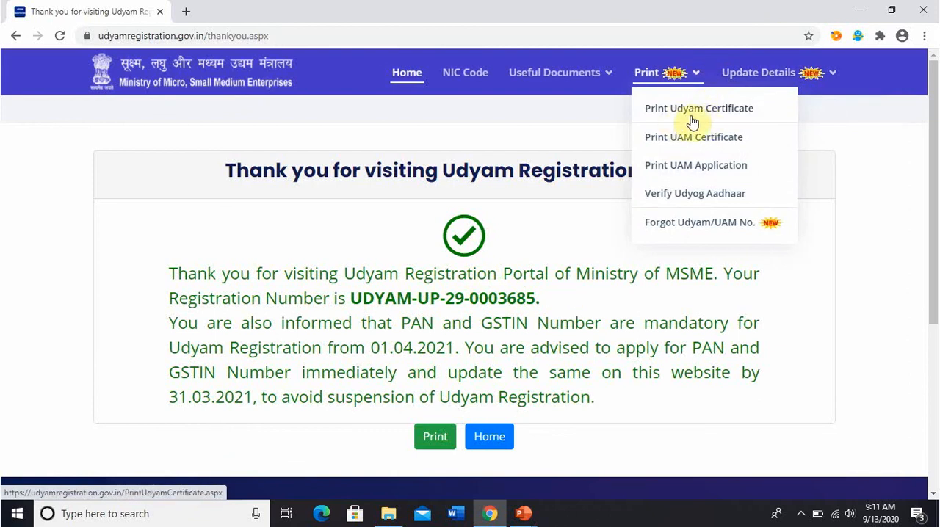
{"action": "left_click", "coordinate": [702, 114]}
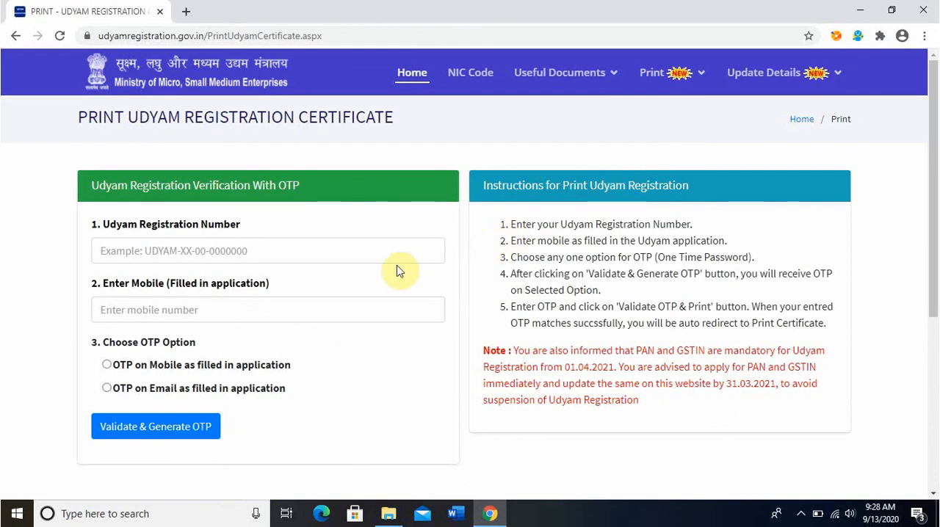
{"action": "left_click", "coordinate": [372, 261]}
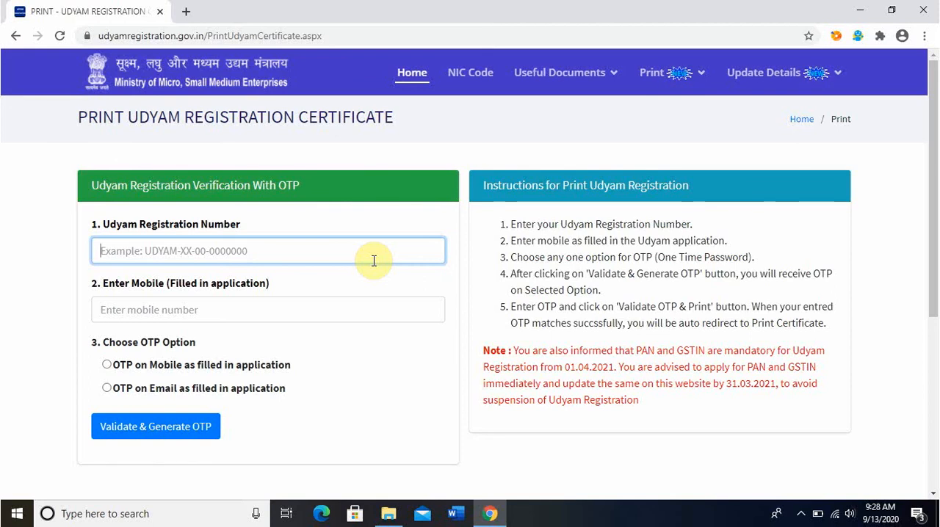
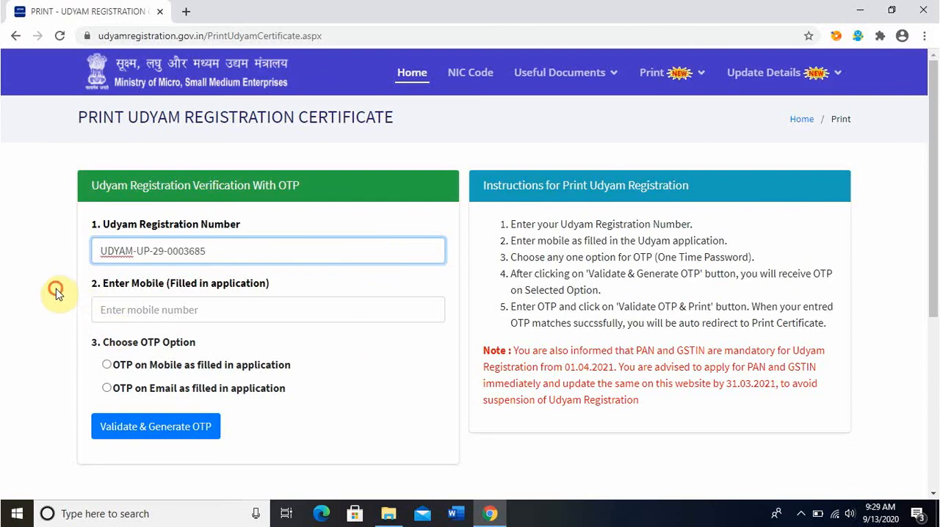
{"action": "left_click", "coordinate": [58, 292]}
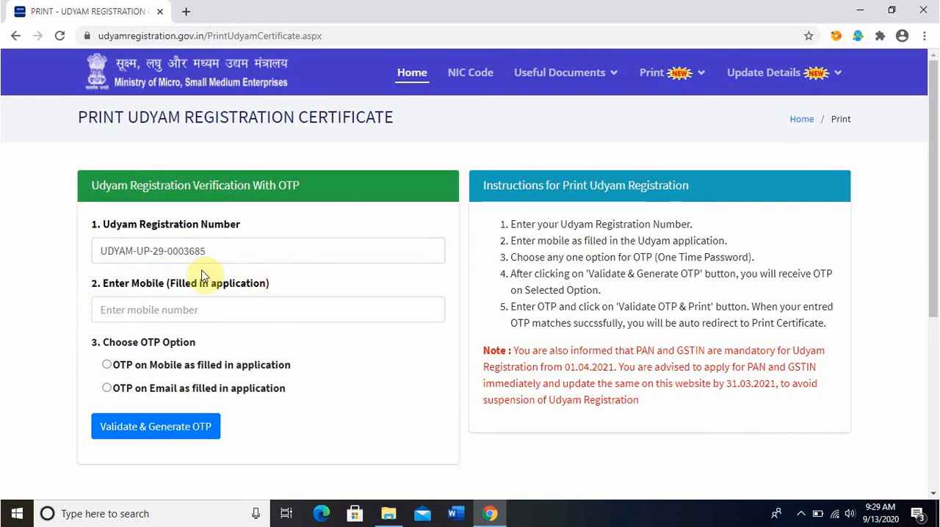
Enter the registered mobile number, choose OTP on Mobile as filled in application, and generate the OTP
{"action": "left_click", "coordinate": [192, 312]}
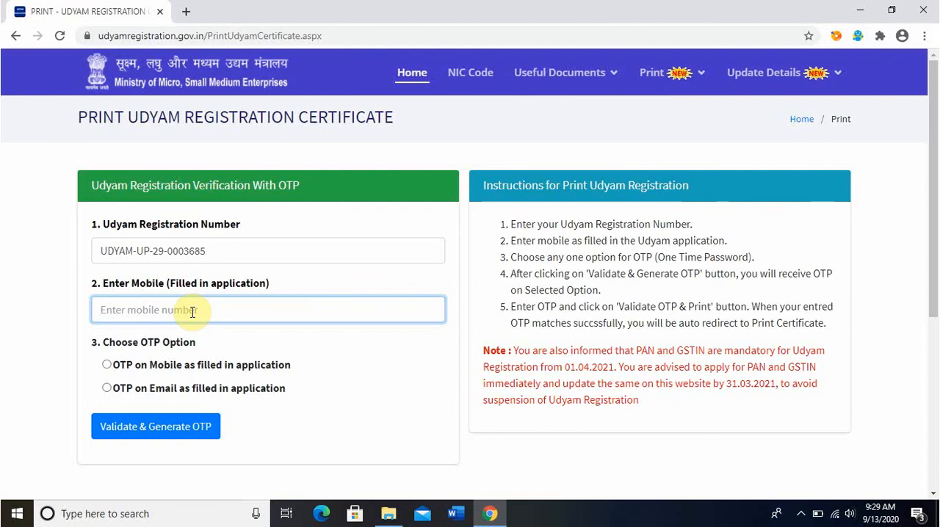
{"action": "left_click", "coordinate": [107, 365]}
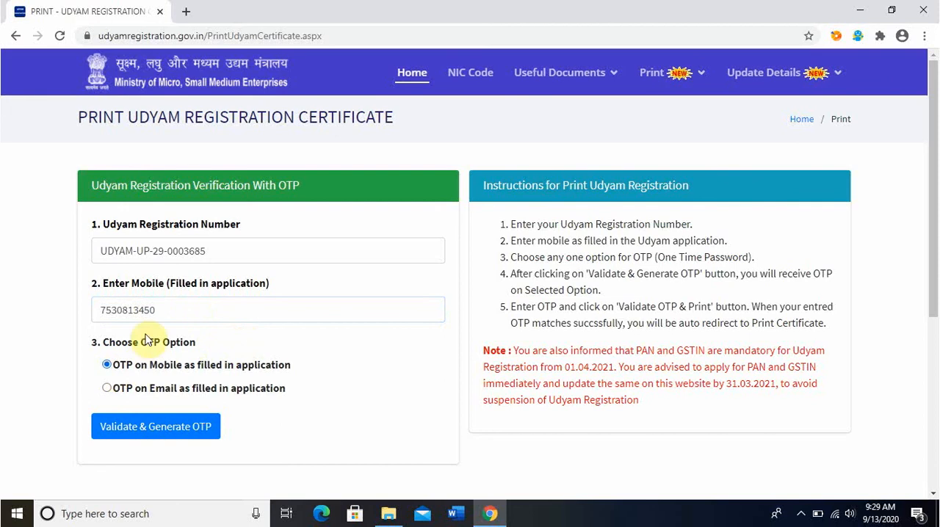
{"action": "left_click", "coordinate": [164, 435]}
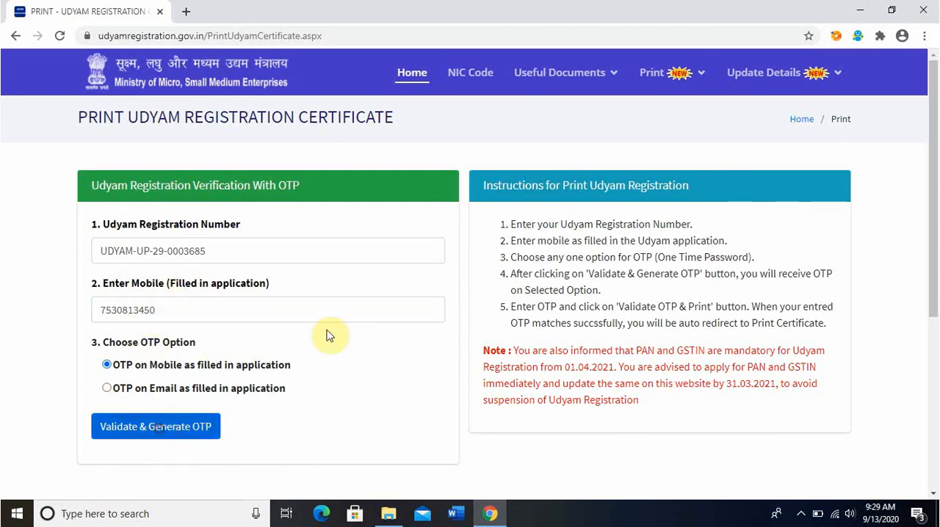
Enter the one-time password for printing and validate it to open the Udyam Registration Certificate
{"action": "scroll", "coordinate": [252, 434], "scroll_direction": "down", "scroll_amount": 2}
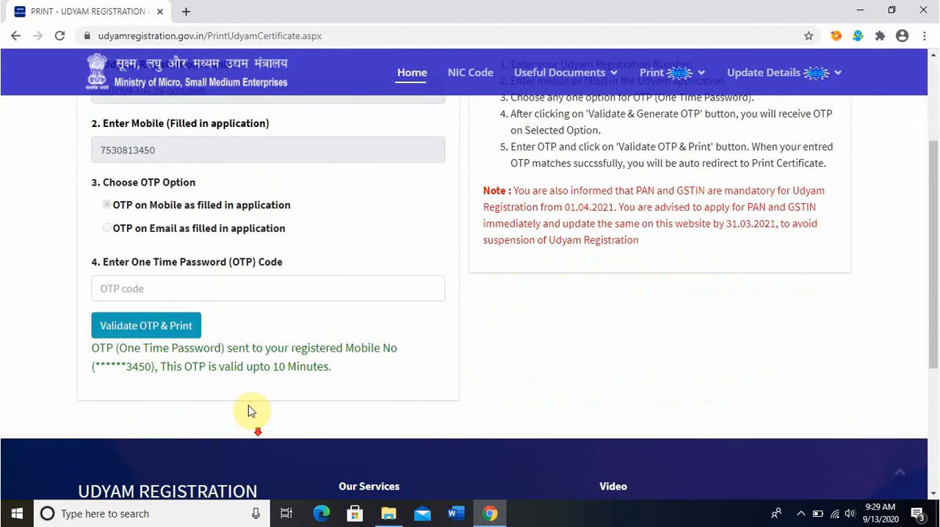
{"action": "left_click", "coordinate": [233, 297]}
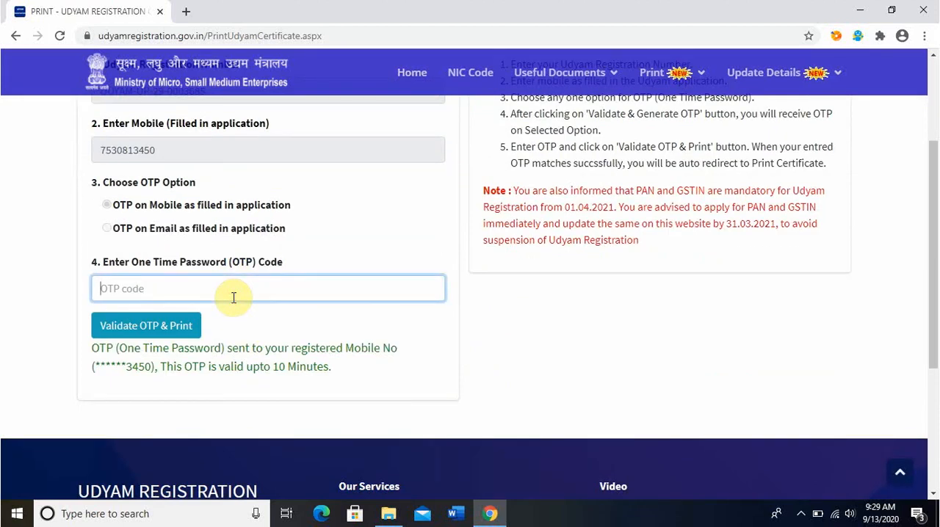
{"action": "left_click", "coordinate": [459, 367]}
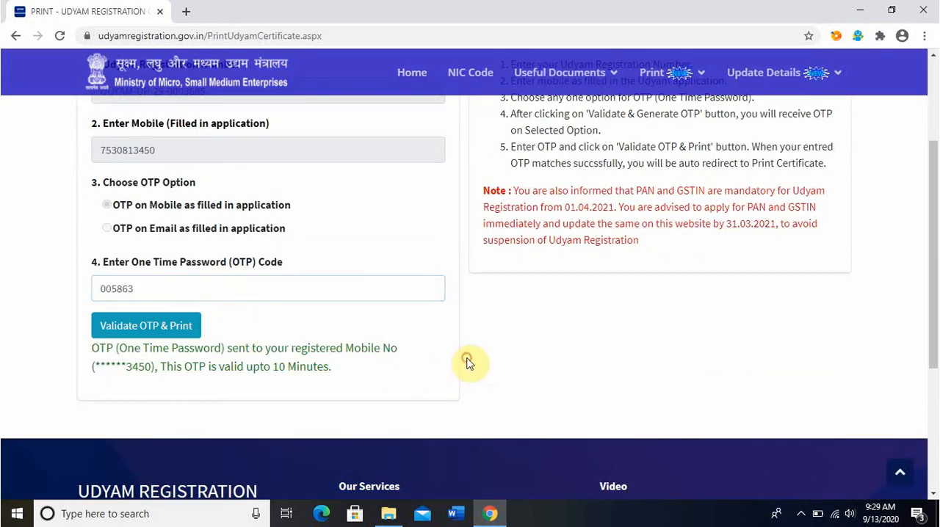
{"action": "left_click", "coordinate": [149, 327]}
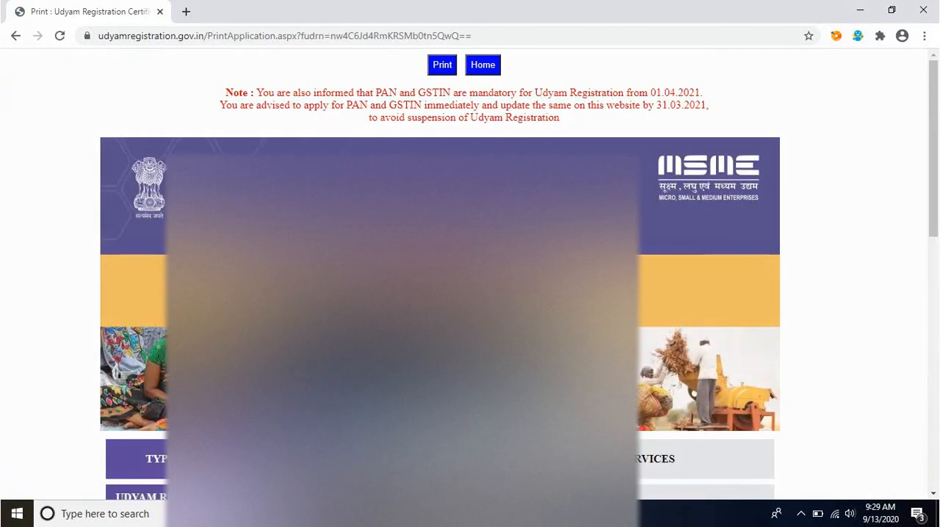
Examine the Udyam Registration Certificate from the enterprise type to the contact details and QR code, and preview its printout
{"action": "scroll", "coordinate": [310, 331], "scroll_direction": "down", "scroll_amount": 7}
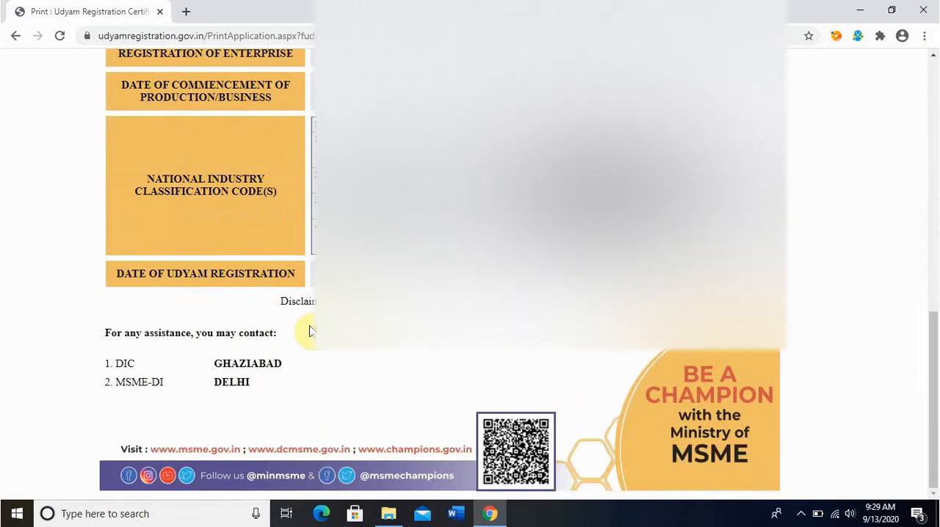
{"action": "scroll", "coordinate": [310, 330], "scroll_direction": "up", "scroll_amount": 5}
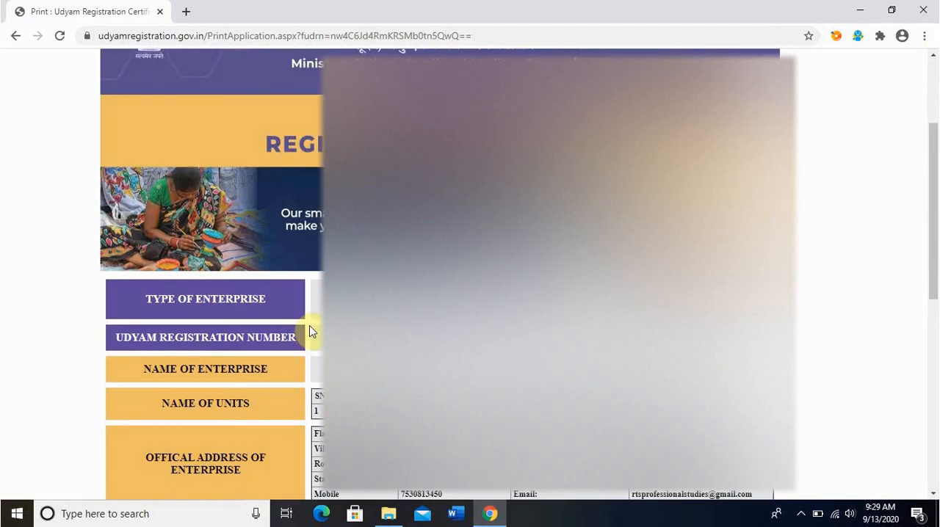
{"action": "scroll", "coordinate": [310, 332], "scroll_direction": "down", "scroll_amount": 6}
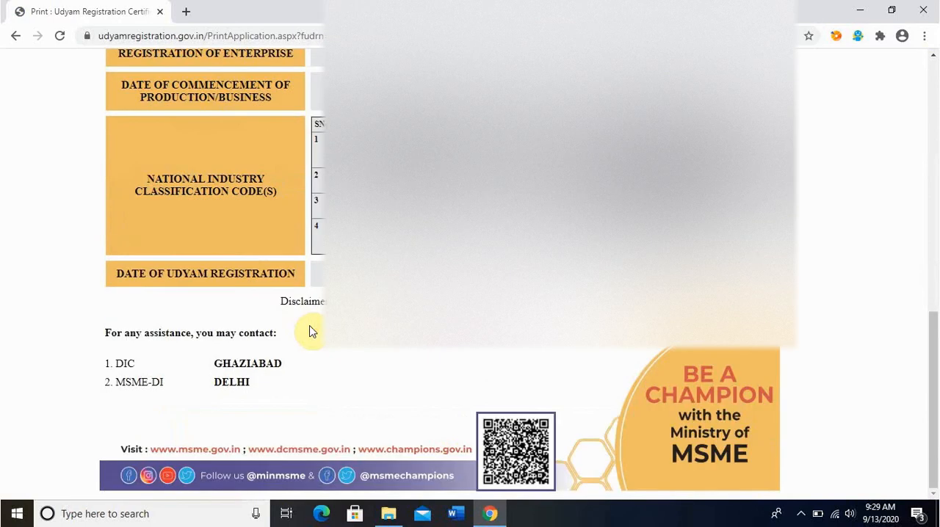
{"action": "scroll", "coordinate": [310, 332], "scroll_direction": "up", "scroll_amount": 8}
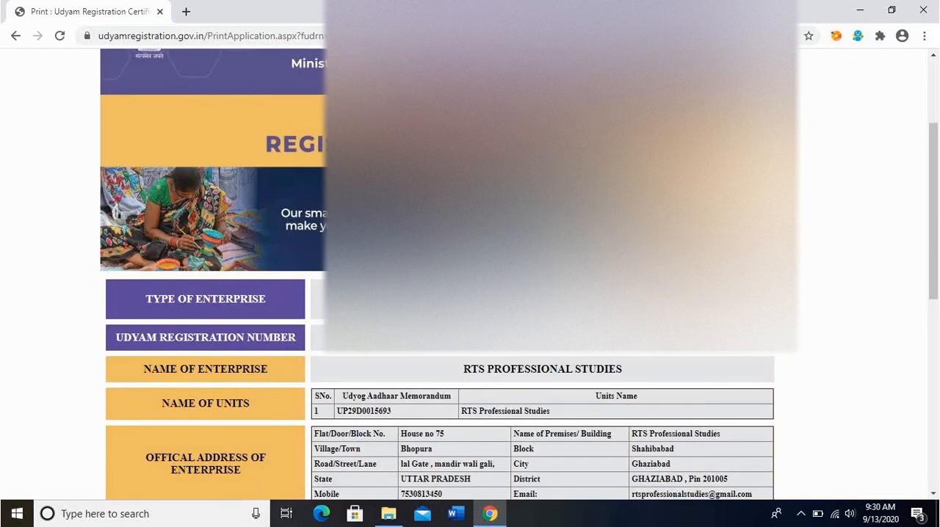
{"action": "scroll", "coordinate": [311, 341], "scroll_direction": "down", "scroll_amount": 2}
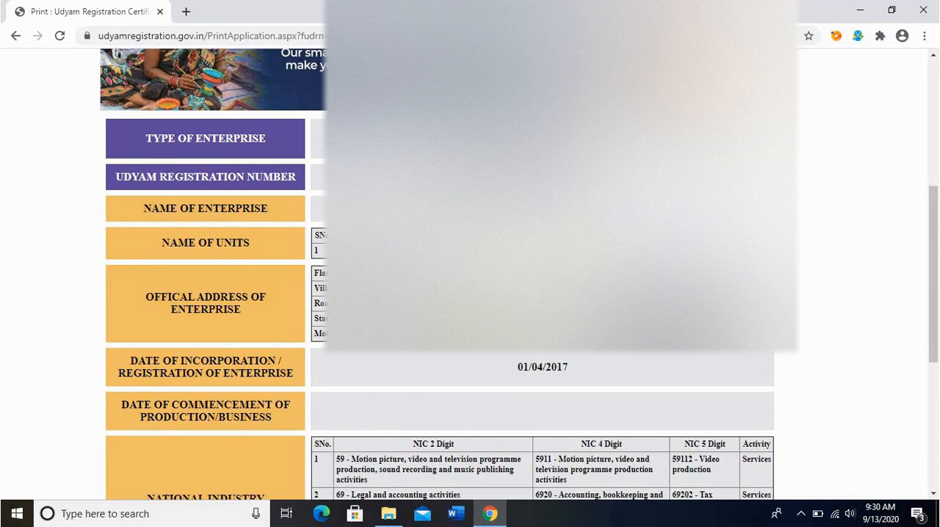
{"action": "scroll", "coordinate": [470, 272], "scroll_direction": "down", "scroll_amount": 4}
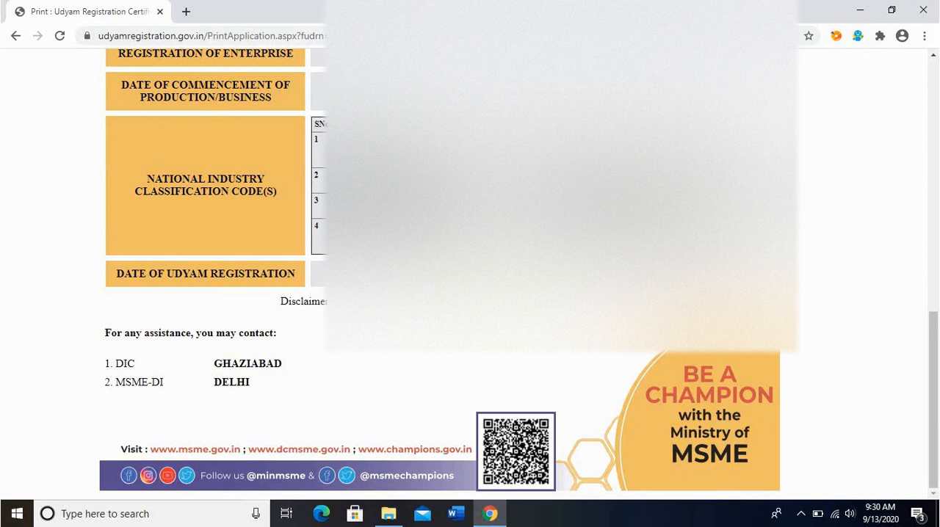
{"action": "scroll", "coordinate": [483, 364], "scroll_direction": "up", "scroll_amount": 9}
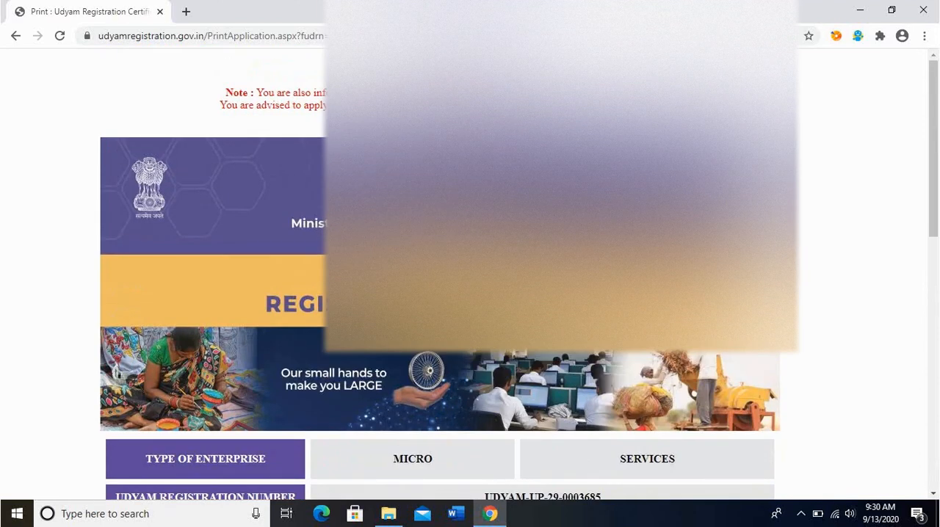
{"action": "key", "text": "ctrl+p"}
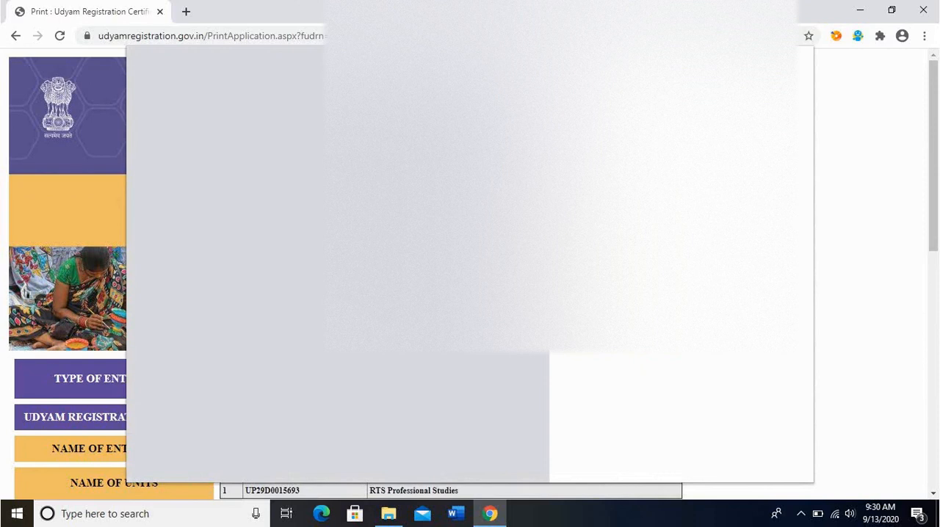
{"action": "key", "text": "Escape"}
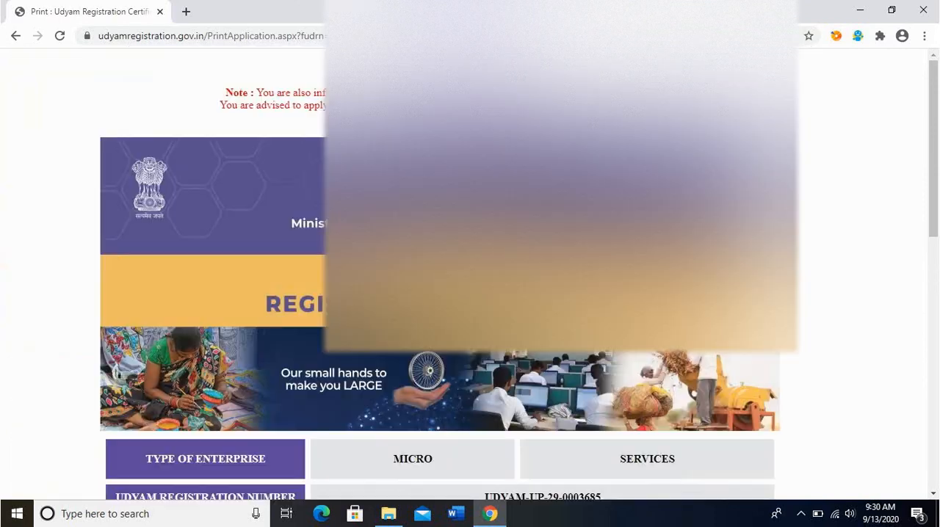